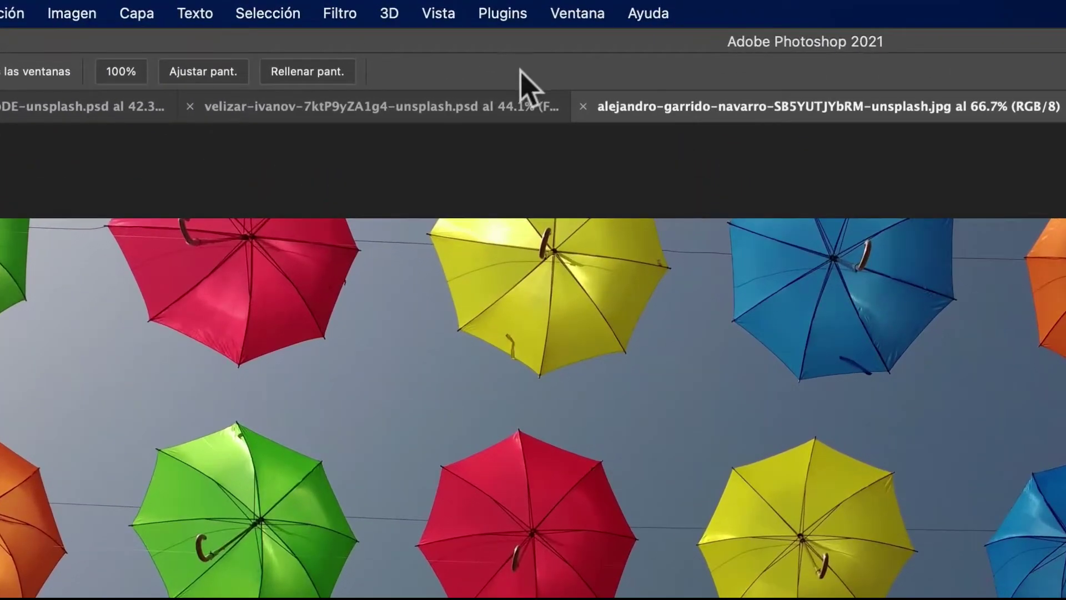
Step: Open the umbrellas photo in the Filtro de Camera Raw
{"action": "left_click", "coordinate": [340, 13]}
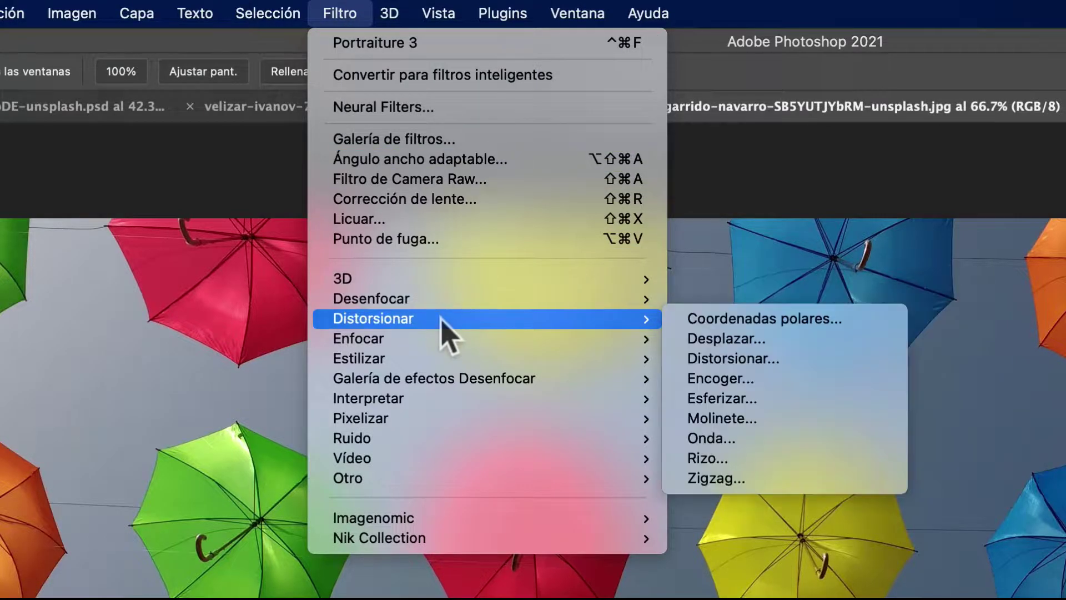
{"action": "left_click", "coordinate": [505, 186]}
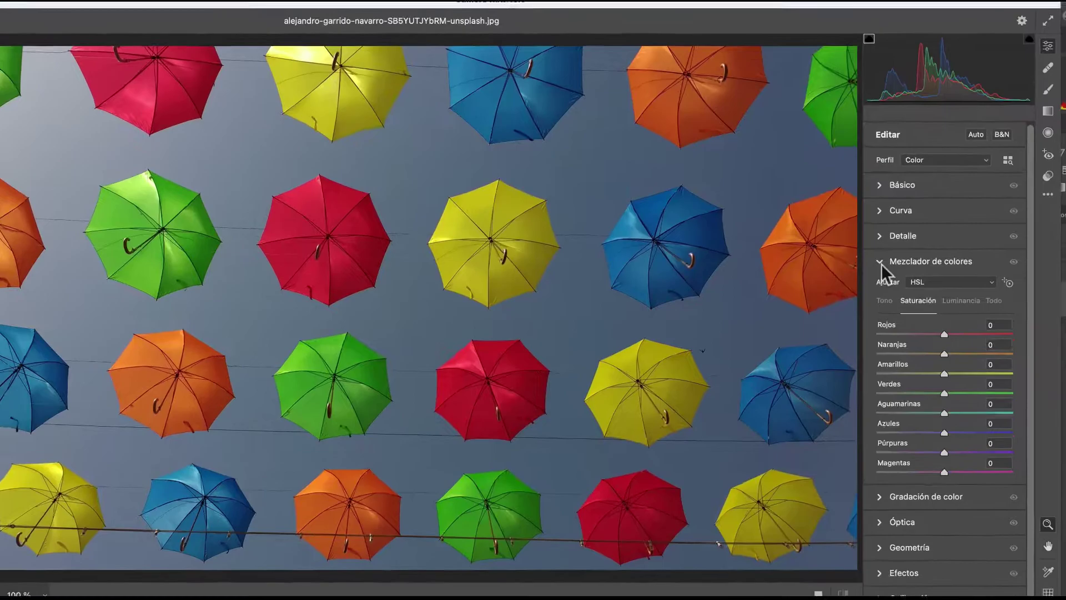
{"action": "left_click", "coordinate": [893, 268]}
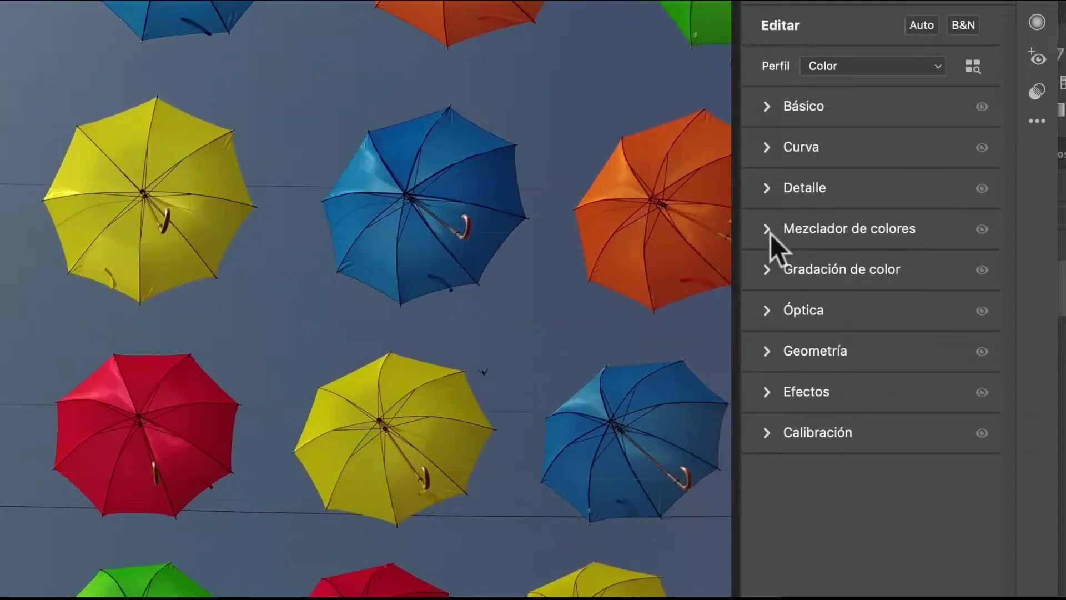
{"action": "left_click", "coordinate": [767, 230]}
{"action": "left_click", "coordinate": [768, 229]}
{"action": "left_click", "coordinate": [769, 231]}
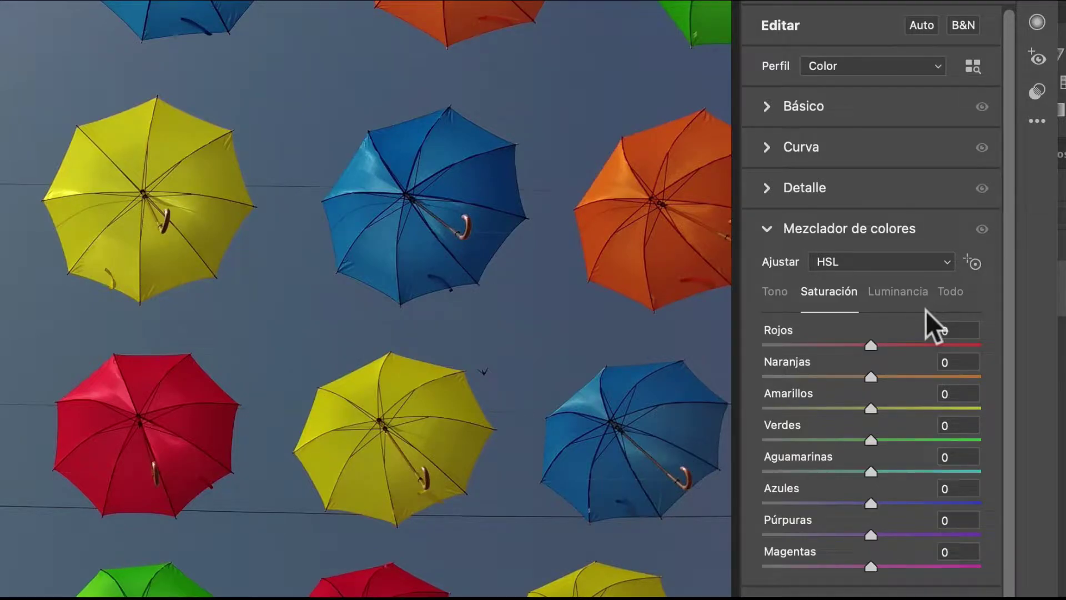
{"action": "left_click", "coordinate": [782, 294]}
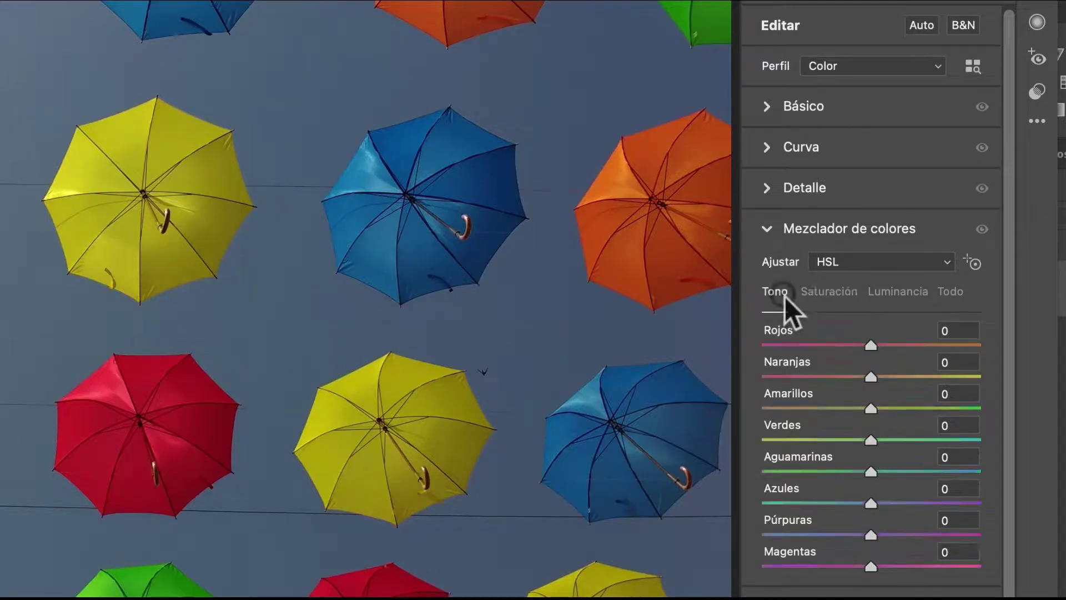
{"action": "left_click", "coordinate": [815, 294]}
{"action": "left_click", "coordinate": [889, 294]}
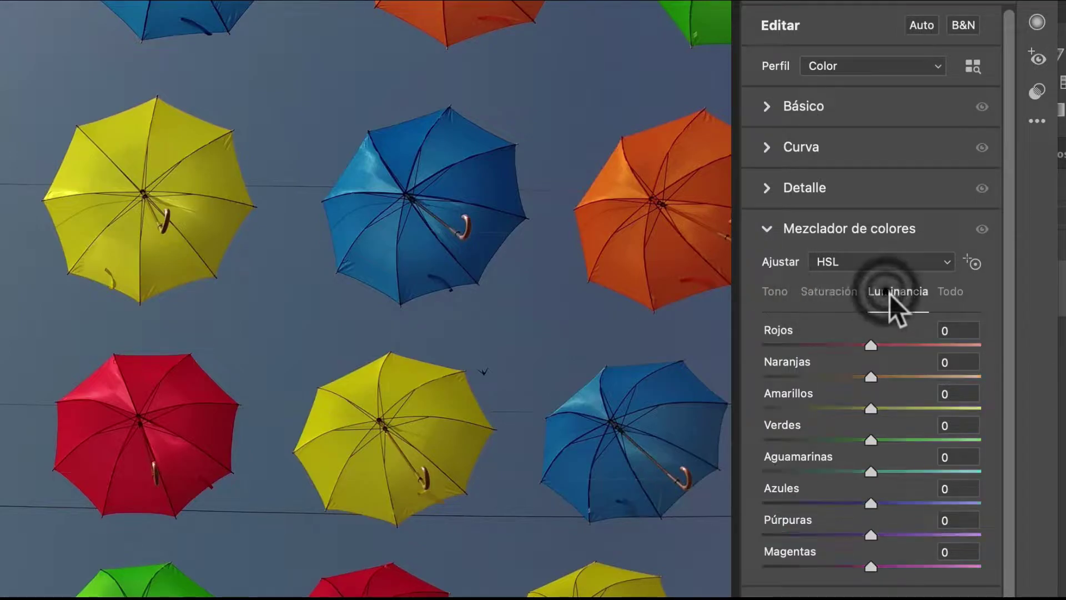
{"action": "left_click", "coordinate": [960, 294]}
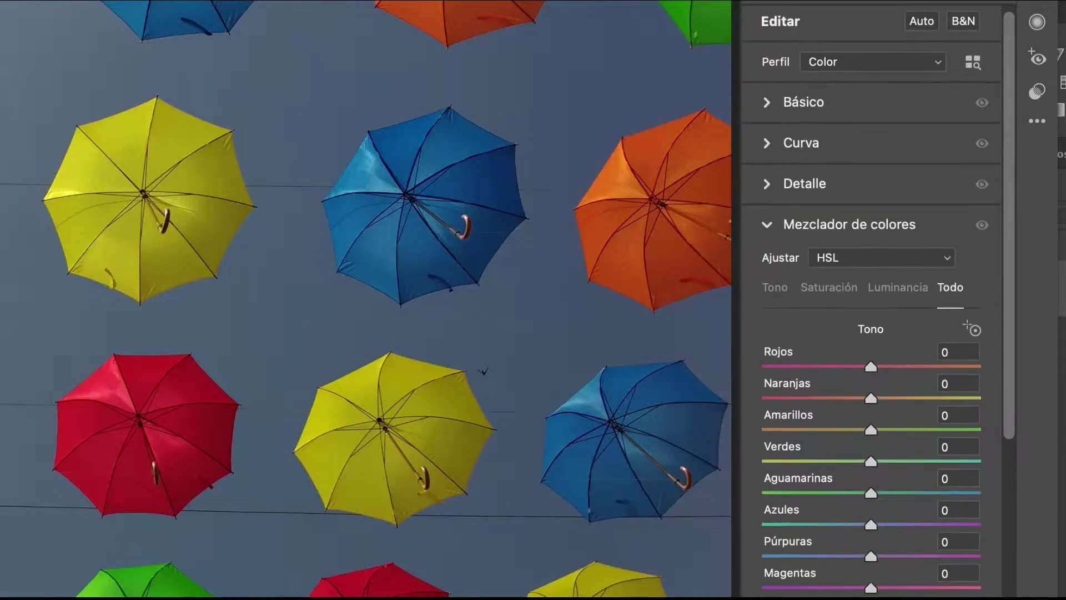
{"action": "scroll", "coordinate": [966, 589], "scroll_direction": "down", "scroll_amount": 1}
{"action": "scroll", "coordinate": [966, 589], "scroll_direction": "down", "scroll_amount": 1}
{"action": "scroll", "coordinate": [966, 589], "scroll_direction": "down", "scroll_amount": 2}
{"action": "scroll", "coordinate": [966, 588], "scroll_direction": "down", "scroll_amount": 2}
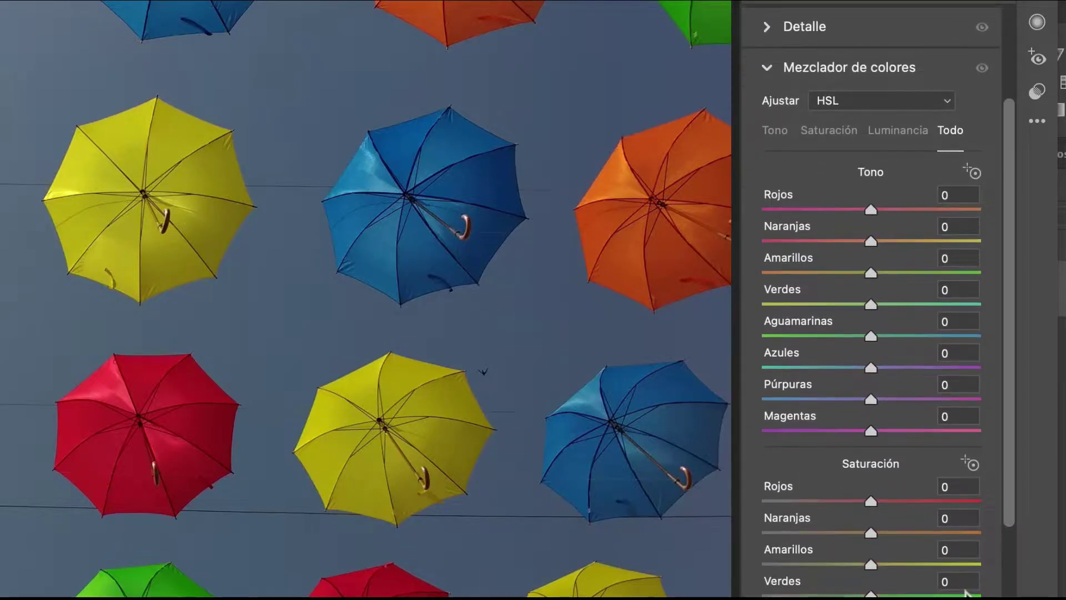
{"action": "scroll", "coordinate": [966, 593], "scroll_direction": "down", "scroll_amount": 2}
{"action": "scroll", "coordinate": [966, 593], "scroll_direction": "down", "scroll_amount": 3}
{"action": "scroll", "coordinate": [966, 593], "scroll_direction": "down", "scroll_amount": 1}
{"action": "scroll", "coordinate": [965, 594], "scroll_direction": "up", "scroll_amount": 1}
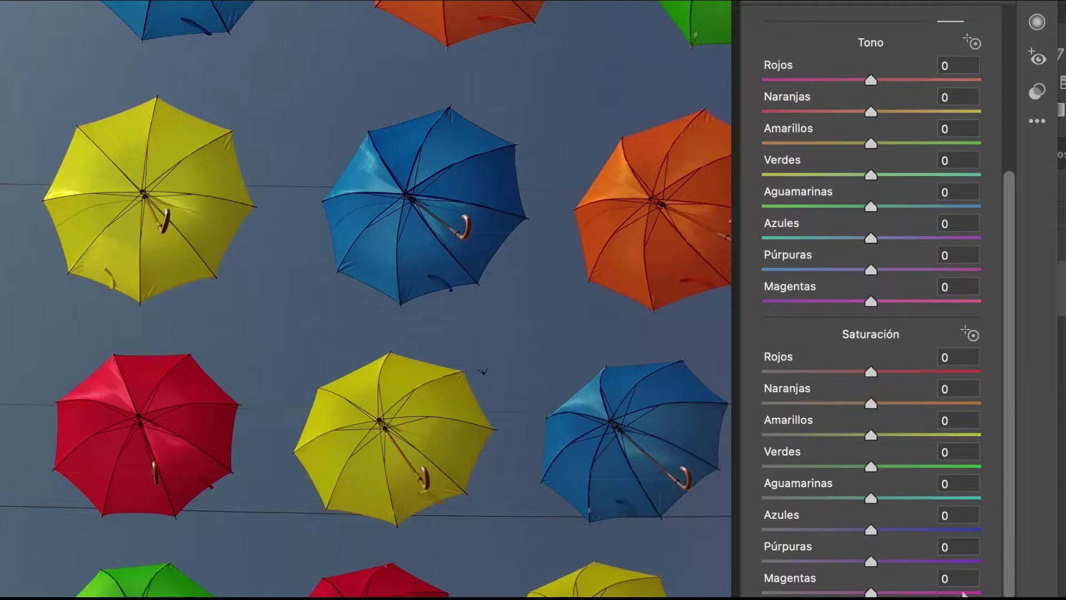
{"action": "scroll", "coordinate": [965, 592], "scroll_direction": "up", "scroll_amount": 2}
{"action": "scroll", "coordinate": [857, 343], "scroll_direction": "up", "scroll_amount": 4}
{"action": "scroll", "coordinate": [857, 402], "scroll_direction": "up", "scroll_amount": 2}
{"action": "scroll", "coordinate": [857, 402], "scroll_direction": "up", "scroll_amount": 2}
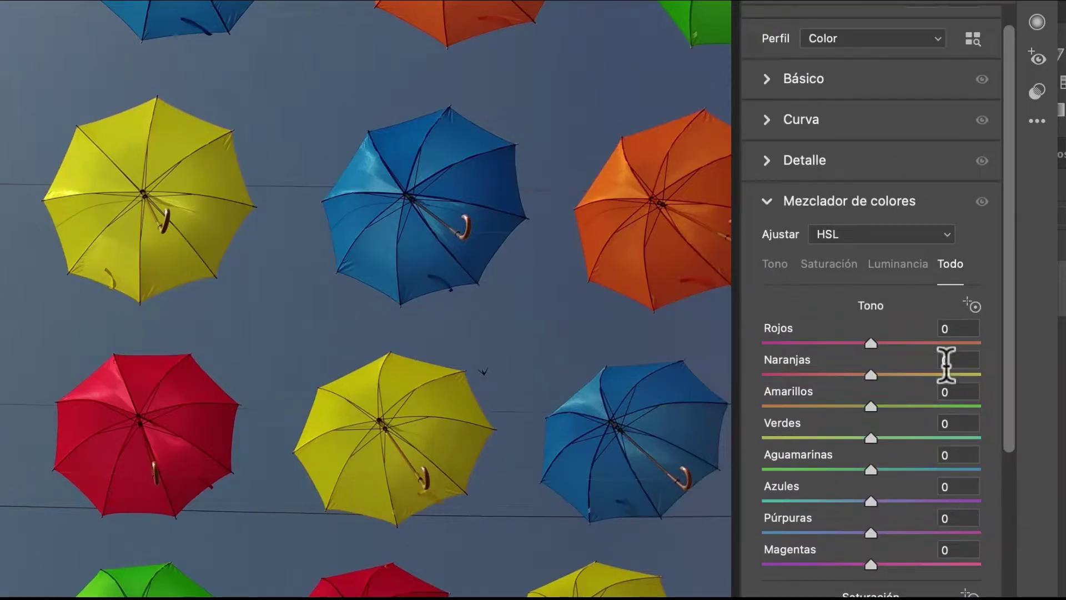
{"action": "left_click", "coordinate": [823, 269]}
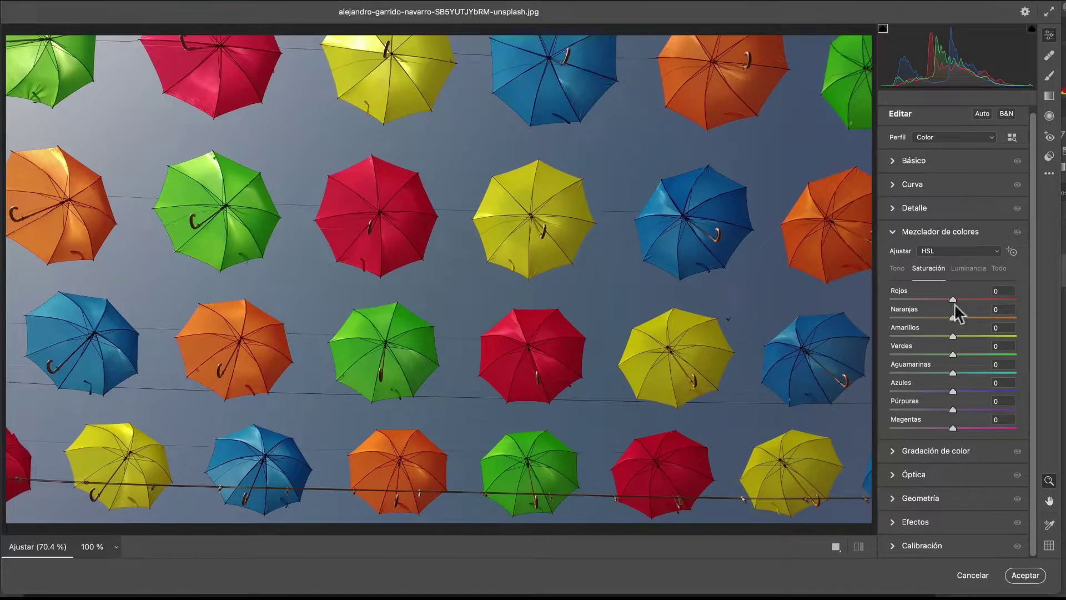
Step: Drain saturation from reds, oranges, yellows, greens, aquas and blues, turning the umbrellas grey
{"action": "mouse_move", "coordinate": [952, 299]}
{"action": "left_mouse_down"}
{"action": "mouse_move", "coordinate": [1016, 302]}
{"action": "mouse_move", "coordinate": [924, 306]}
{"action": "mouse_move", "coordinate": [1016, 305]}
{"action": "mouse_move", "coordinate": [854, 308]}
{"action": "mouse_move", "coordinate": [1021, 305]}
{"action": "mouse_move", "coordinate": [840, 310]}
{"action": "left_mouse_up"}
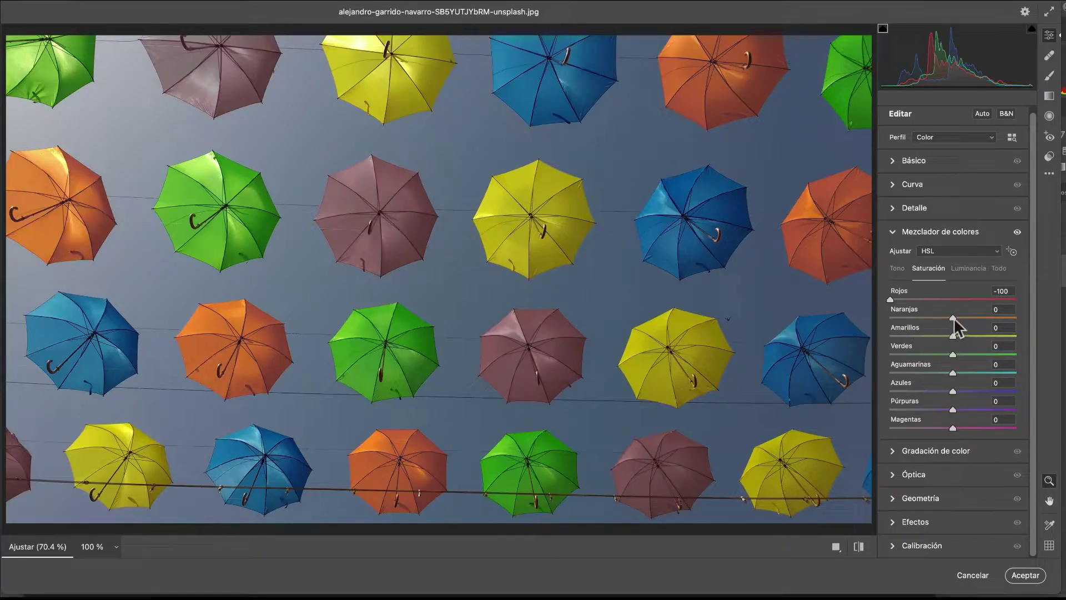
{"action": "left_click_drag", "start_coordinate": [954, 319], "coordinate": [1037, 319]}
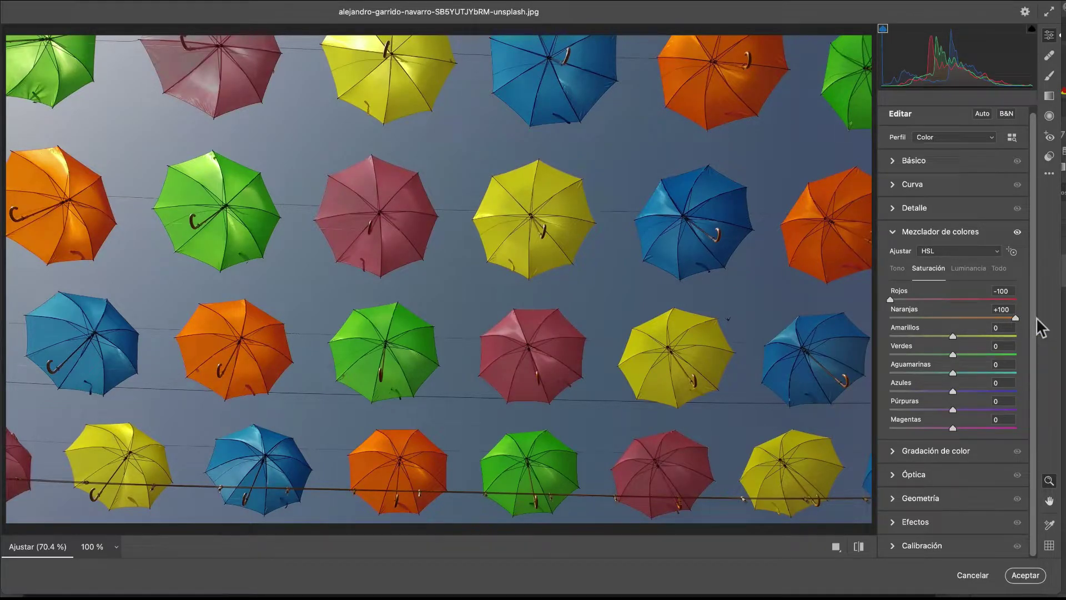
{"action": "left_click_drag", "start_coordinate": [1036, 317], "coordinate": [876, 324]}
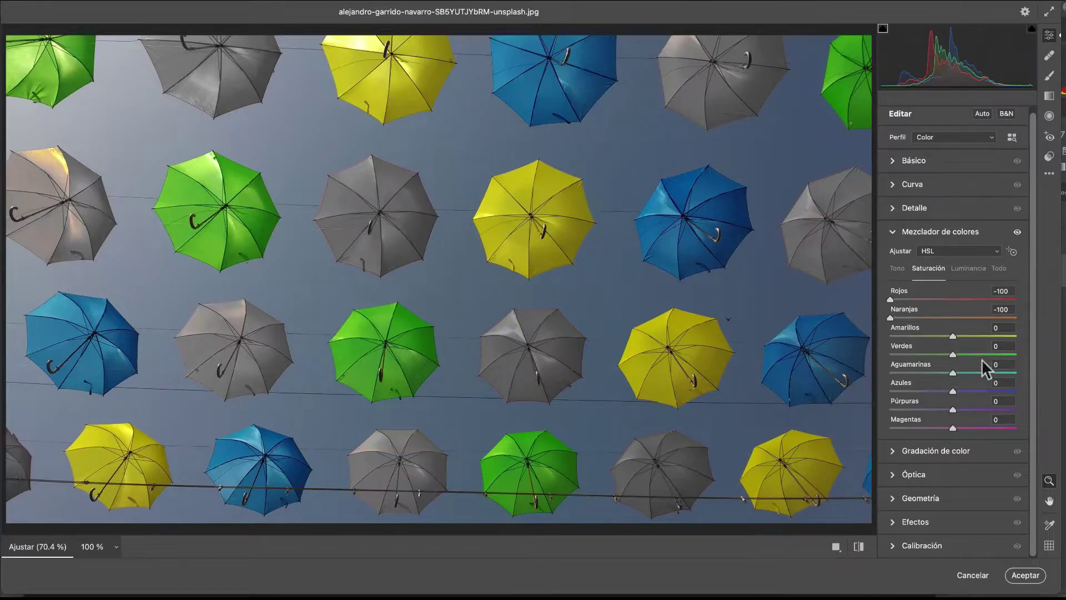
{"action": "mouse_move", "coordinate": [953, 336]}
{"action": "left_mouse_down"}
{"action": "mouse_move", "coordinate": [1052, 344]}
{"action": "mouse_move", "coordinate": [910, 339]}
{"action": "left_mouse_up"}
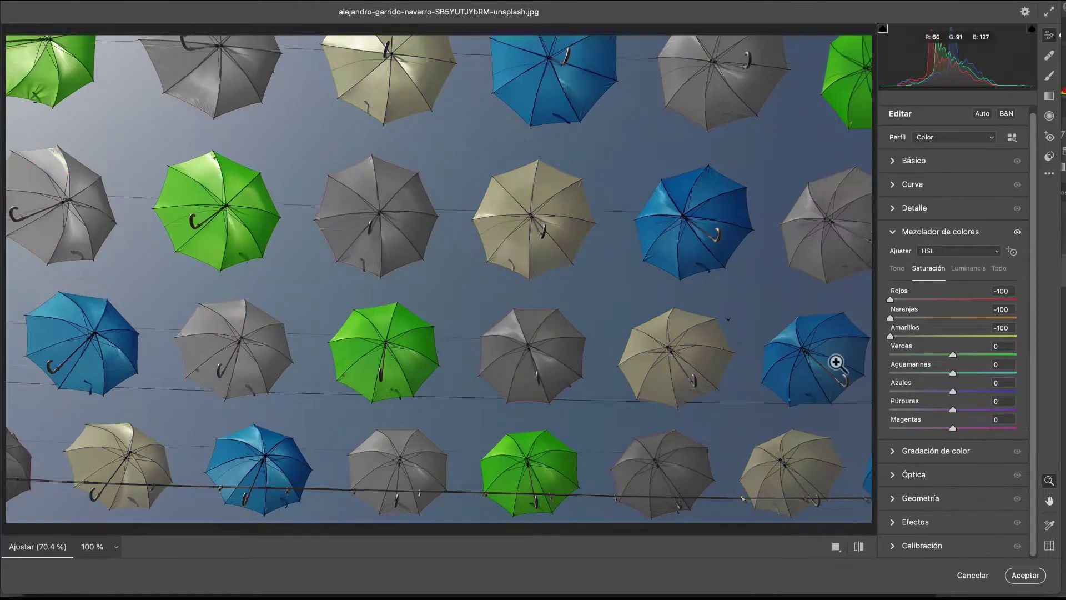
{"action": "left_click_drag", "start_coordinate": [952, 354], "coordinate": [866, 362]}
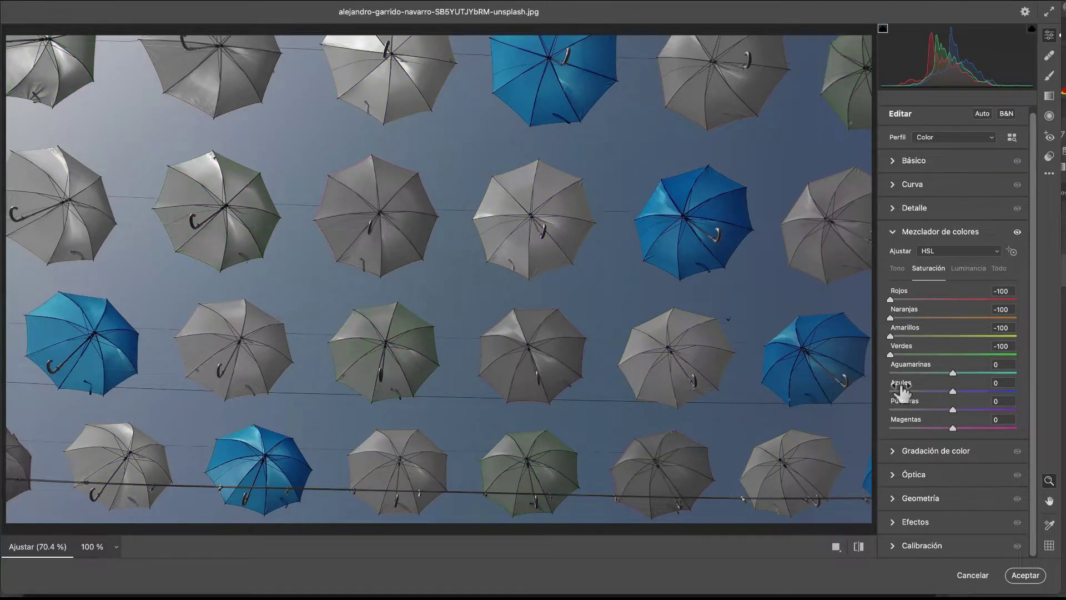
{"action": "left_click_drag", "start_coordinate": [956, 372], "coordinate": [885, 379]}
{"action": "left_click_drag", "start_coordinate": [954, 391], "coordinate": [873, 398]}
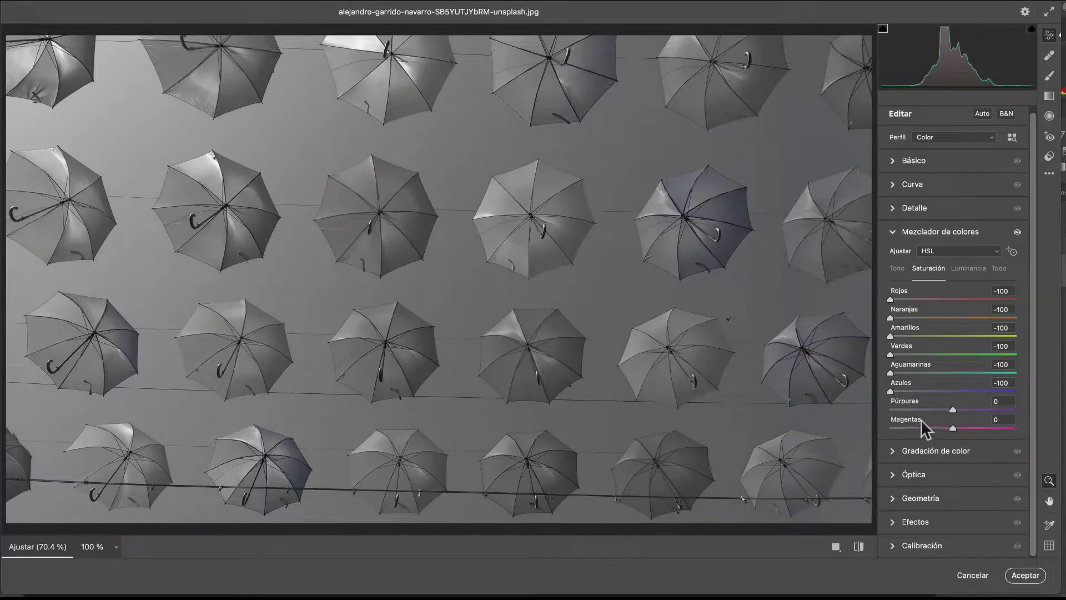
Step: Raise blues to +59 and greens to +16, with yellows, oranges and aquas near 0
{"action": "left_click_drag", "start_coordinate": [891, 392], "coordinate": [991, 392]}
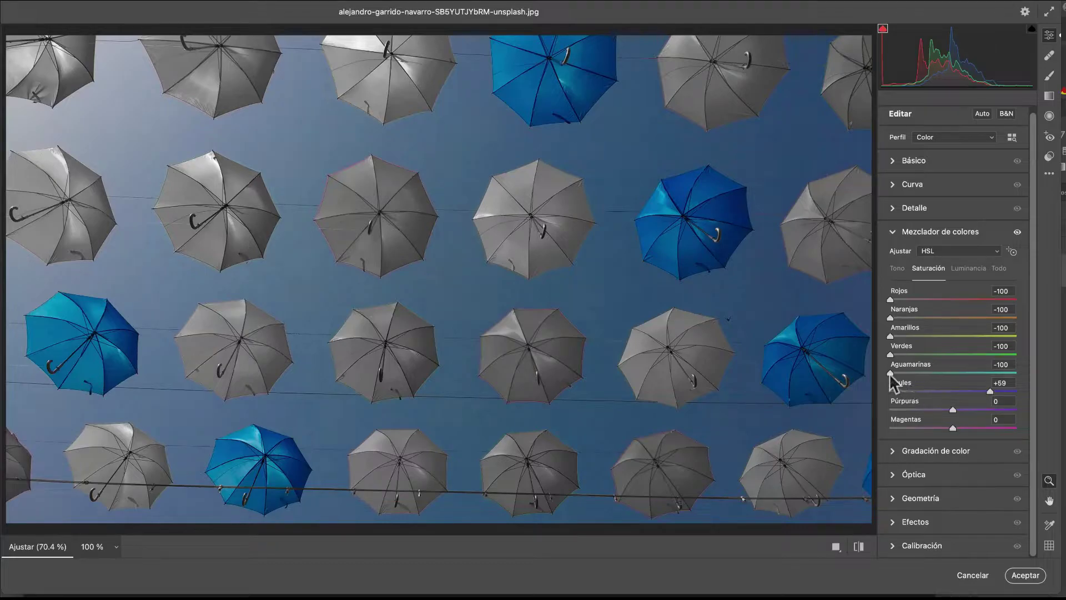
{"action": "left_click_drag", "start_coordinate": [894, 356], "coordinate": [962, 354]}
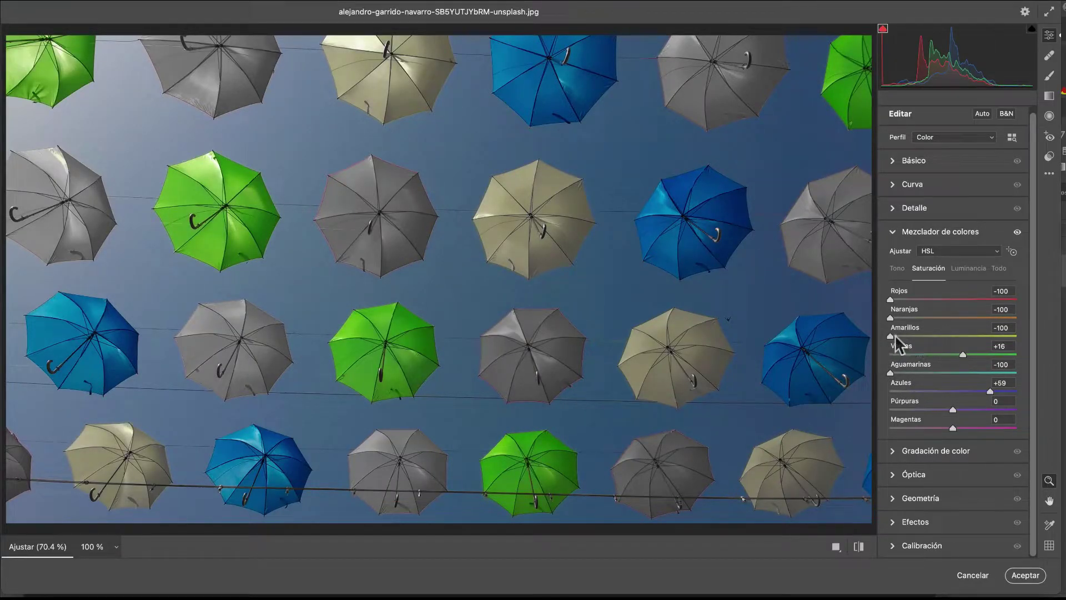
{"action": "left_click_drag", "start_coordinate": [890, 336], "coordinate": [959, 336]}
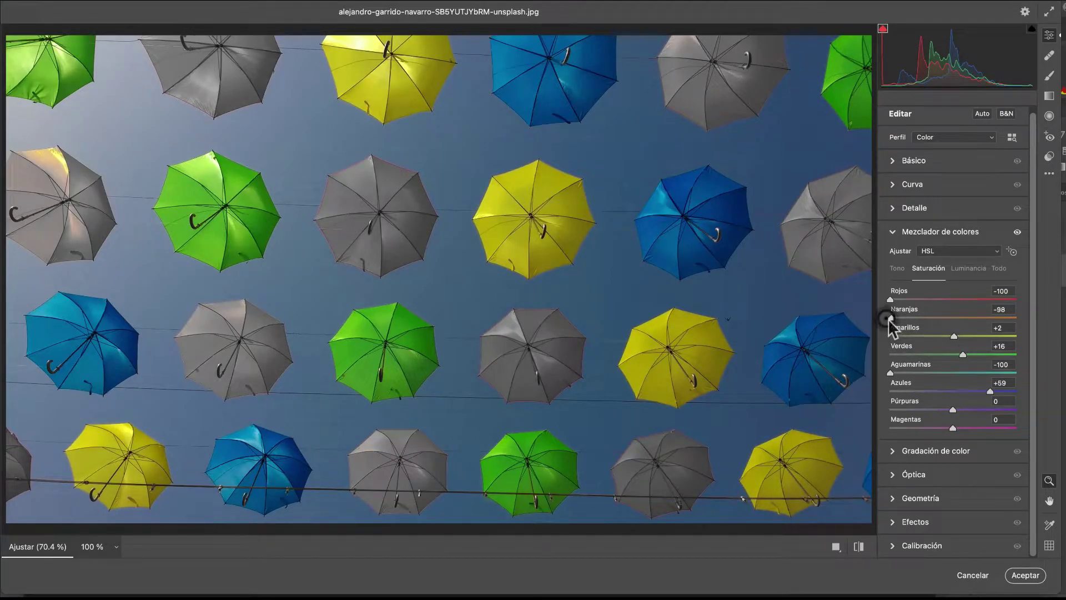
{"action": "mouse_move", "coordinate": [891, 318]}
{"action": "left_mouse_down"}
{"action": "mouse_move", "coordinate": [941, 318]}
{"action": "mouse_move", "coordinate": [940, 300]}
{"action": "mouse_move", "coordinate": [951, 300]}
{"action": "left_mouse_up"}
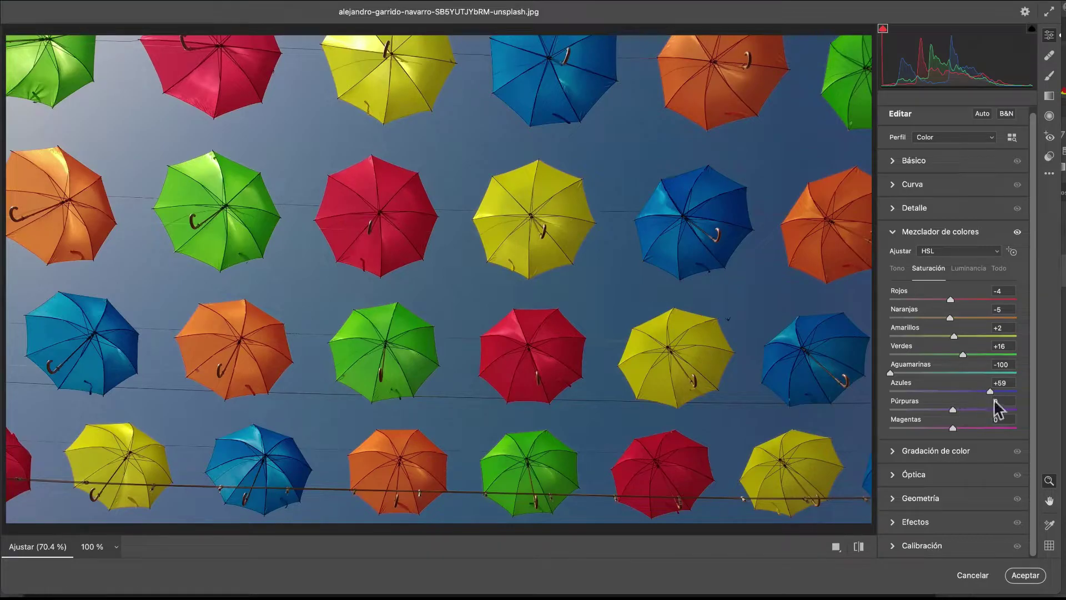
{"action": "left_click_drag", "start_coordinate": [890, 373], "coordinate": [958, 373]}
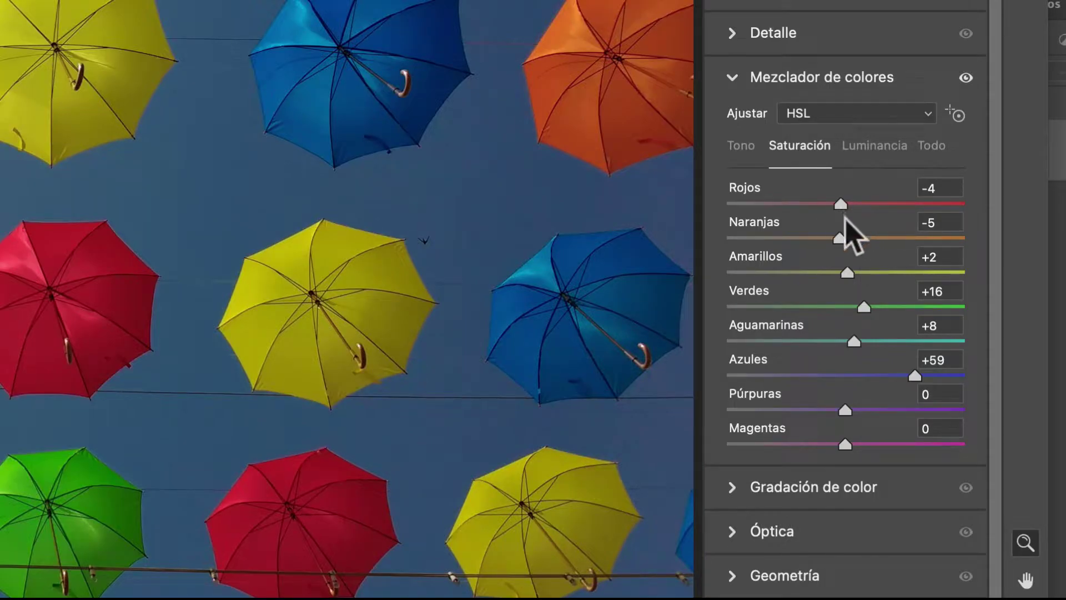
Step: Reset the red, orange, yellow, green, aqua and blue saturation sliders to 0
{"action": "left_click", "coordinate": [845, 206]}
{"action": "double_click", "coordinate": [840, 204]}
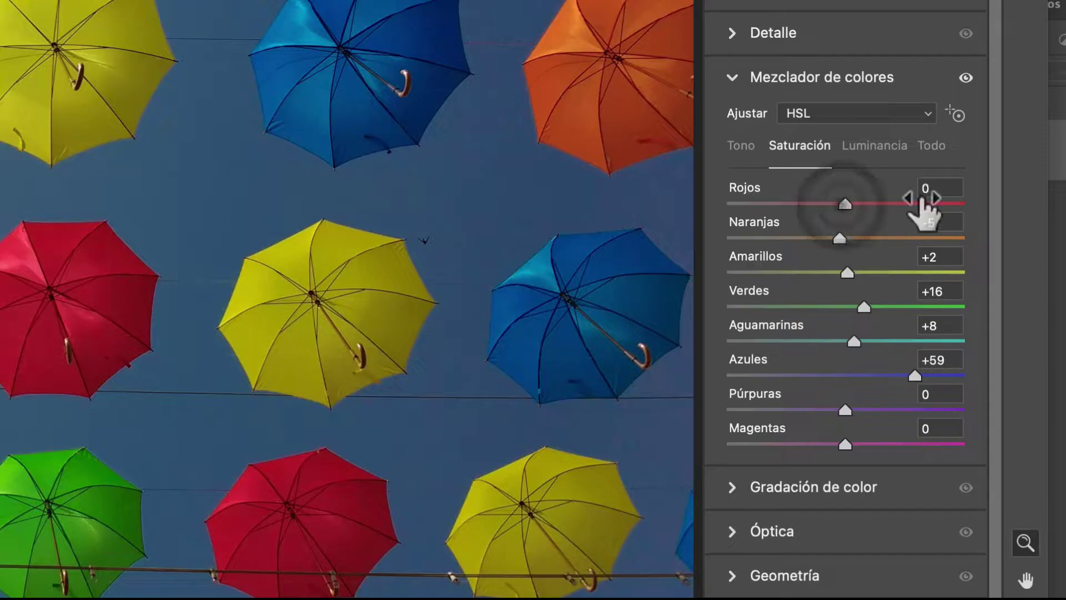
{"action": "left_click", "coordinate": [840, 237]}
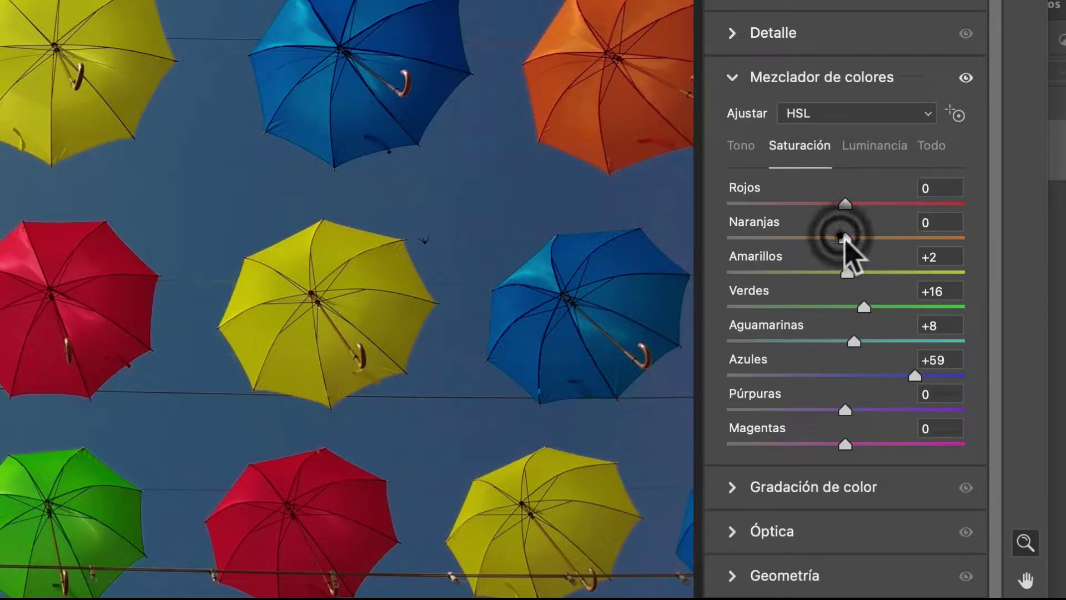
{"action": "double_click", "coordinate": [846, 272]}
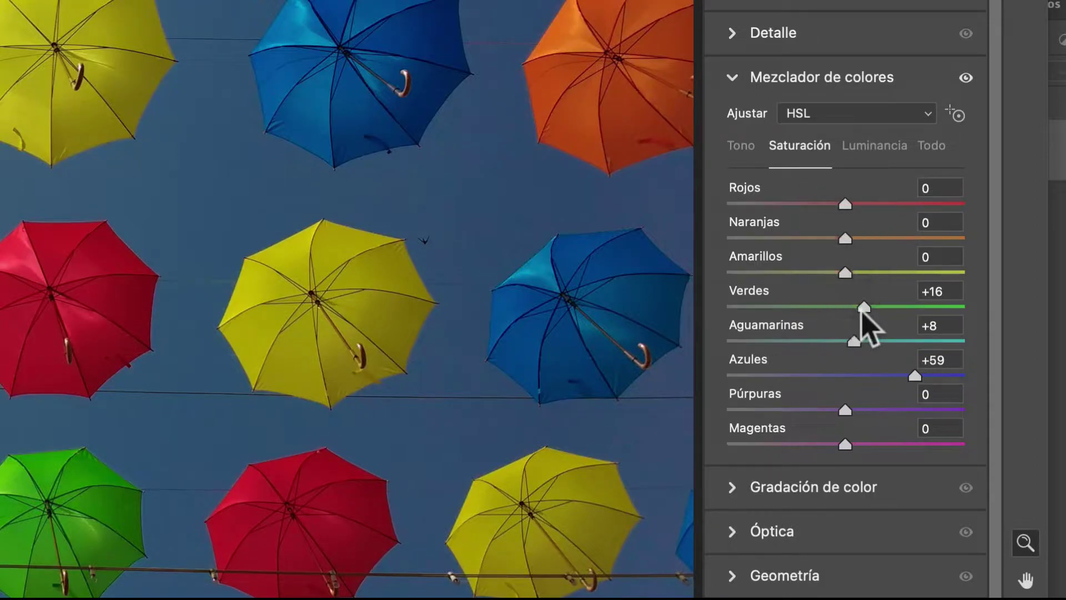
{"action": "double_click", "coordinate": [862, 308]}
{"action": "double_click", "coordinate": [855, 343]}
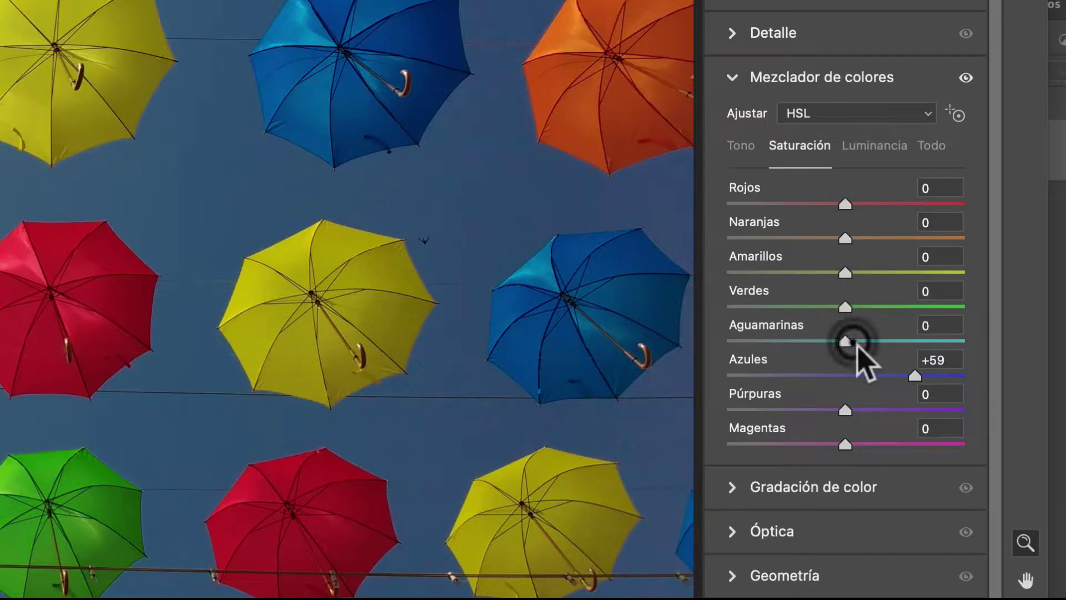
{"action": "double_click", "coordinate": [915, 376]}
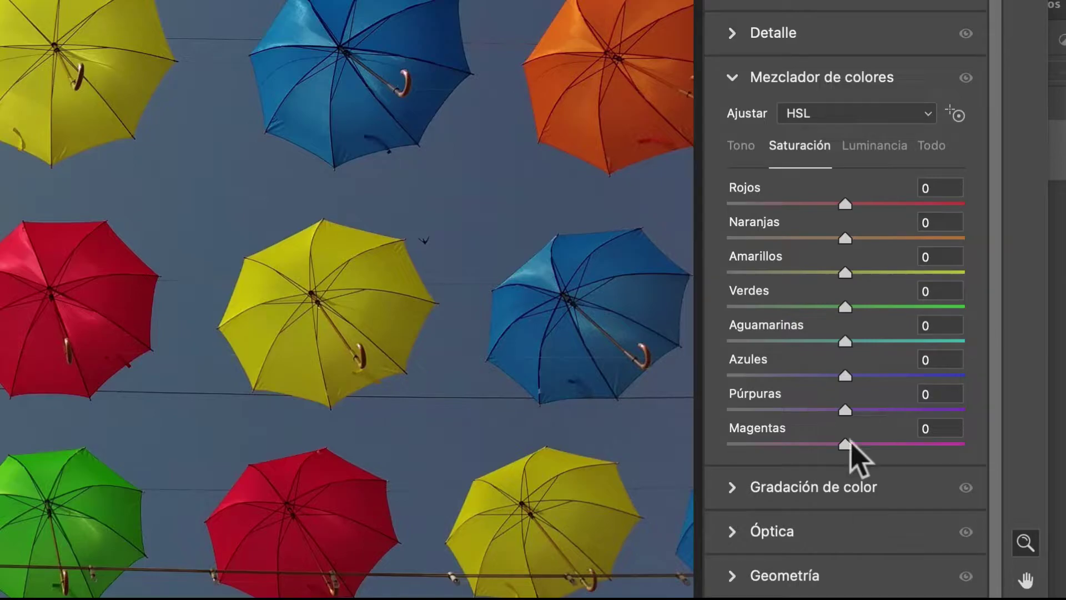
Step: On the Tono tab, test red and orange hue shifts, settling at Reds -3 and Oranges -2
{"action": "left_click", "coordinate": [742, 153]}
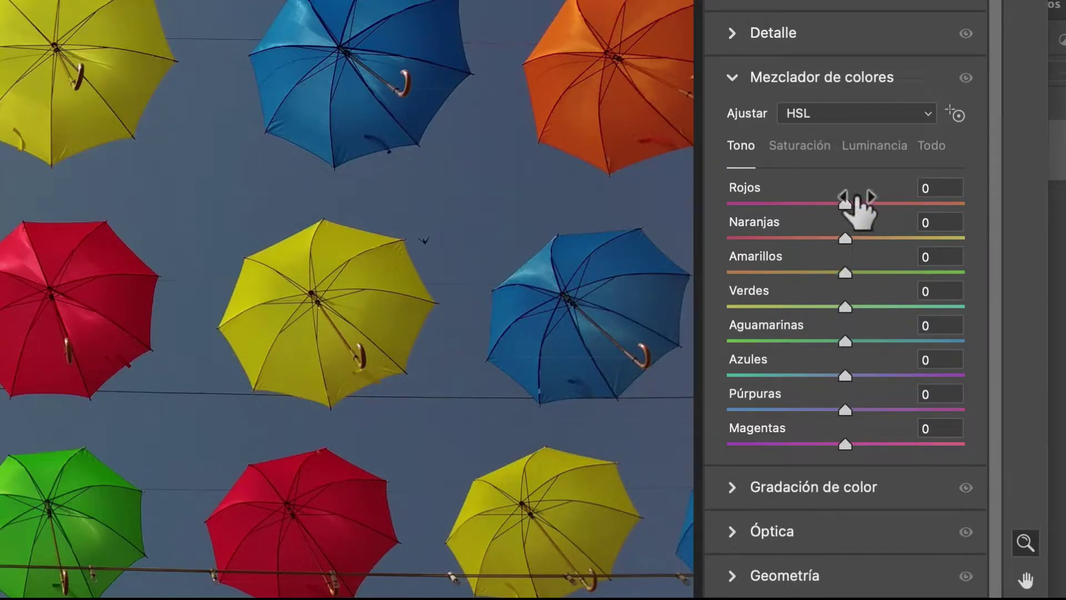
{"action": "left_click_drag", "start_coordinate": [845, 204], "coordinate": [987, 206]}
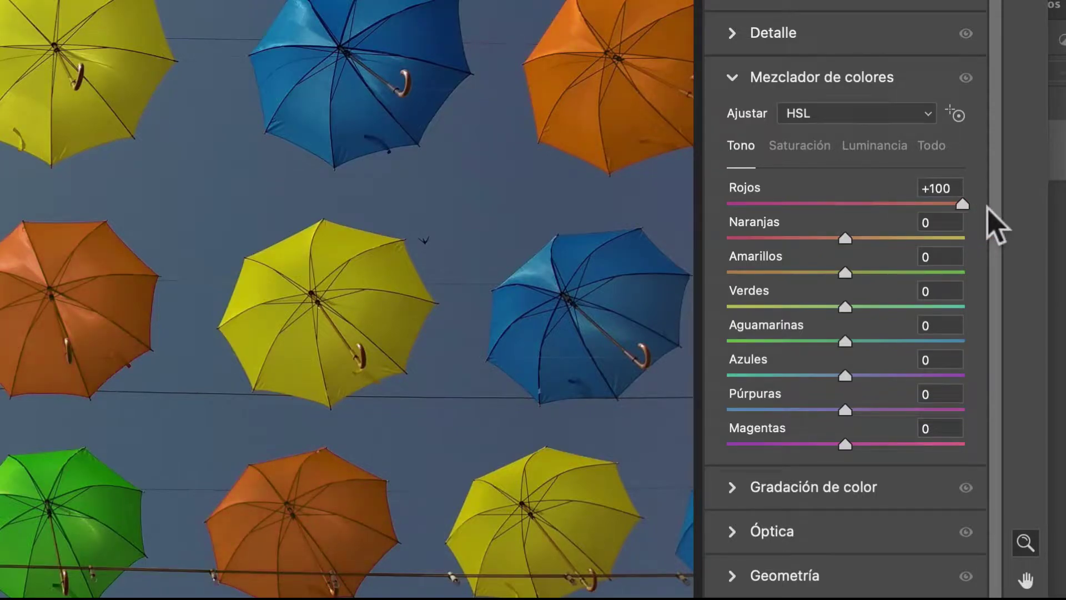
{"action": "left_click_drag", "start_coordinate": [987, 207], "coordinate": [758, 208]}
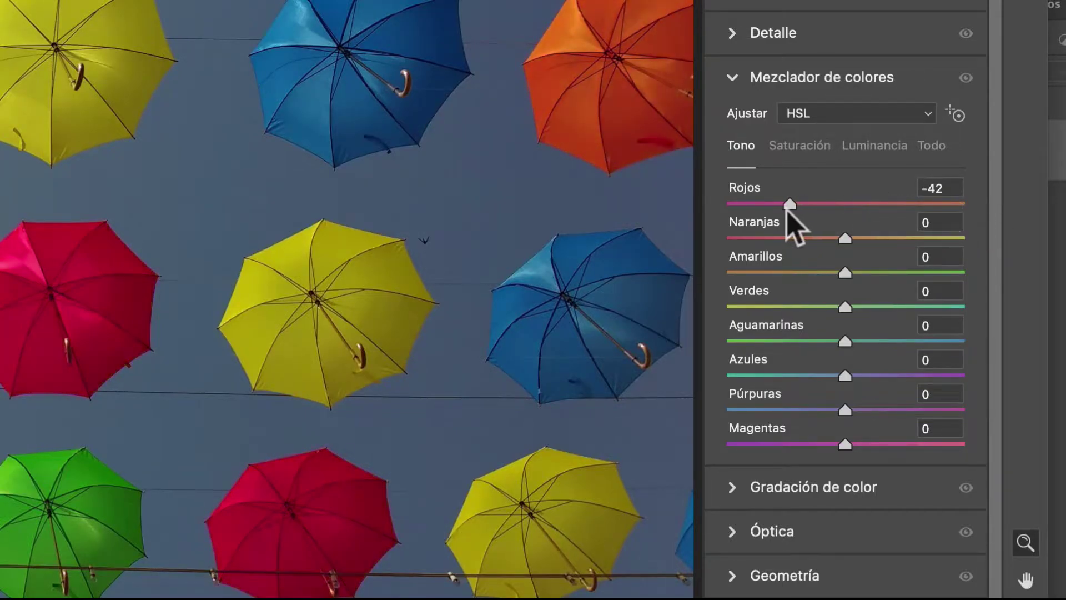
{"action": "left_click_drag", "start_coordinate": [759, 210], "coordinate": [738, 210]}
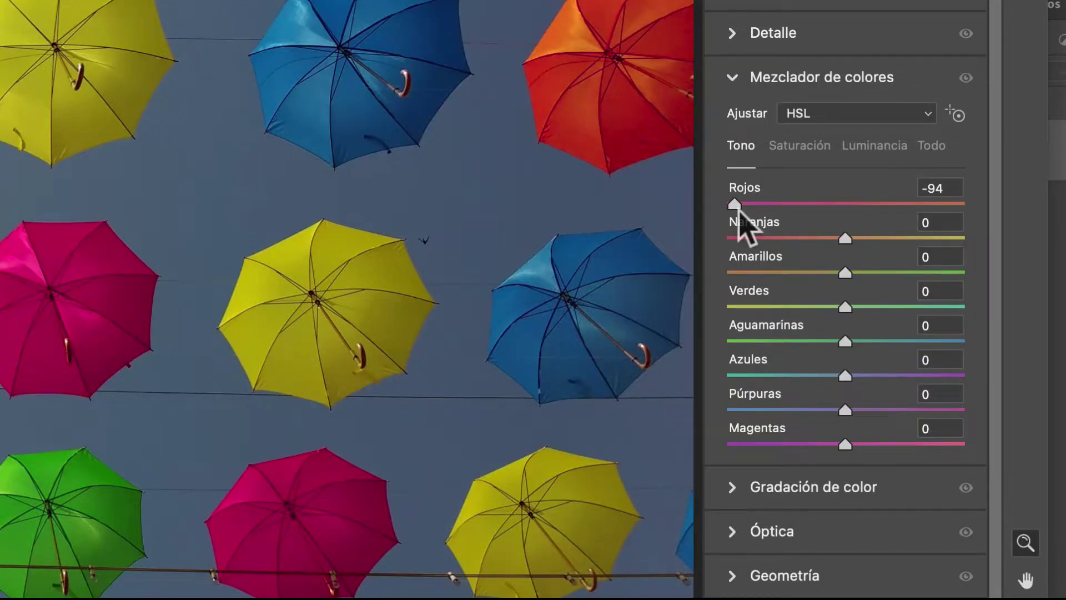
{"action": "mouse_move", "coordinate": [739, 210]}
{"action": "left_mouse_down"}
{"action": "mouse_move", "coordinate": [975, 221]}
{"action": "mouse_move", "coordinate": [848, 230]}
{"action": "mouse_move", "coordinate": [952, 255]}
{"action": "mouse_move", "coordinate": [913, 258]}
{"action": "left_mouse_up"}
{"action": "mouse_move", "coordinate": [841, 204]}
{"action": "left_mouse_down"}
{"action": "mouse_move", "coordinate": [894, 214]}
{"action": "mouse_move", "coordinate": [946, 205]}
{"action": "mouse_move", "coordinate": [816, 222]}
{"action": "mouse_move", "coordinate": [847, 213]}
{"action": "left_mouse_up"}
{"action": "mouse_move", "coordinate": [905, 239]}
{"action": "left_mouse_down"}
{"action": "mouse_move", "coordinate": [742, 267]}
{"action": "mouse_move", "coordinate": [881, 245]}
{"action": "mouse_move", "coordinate": [842, 248]}
{"action": "left_mouse_up"}
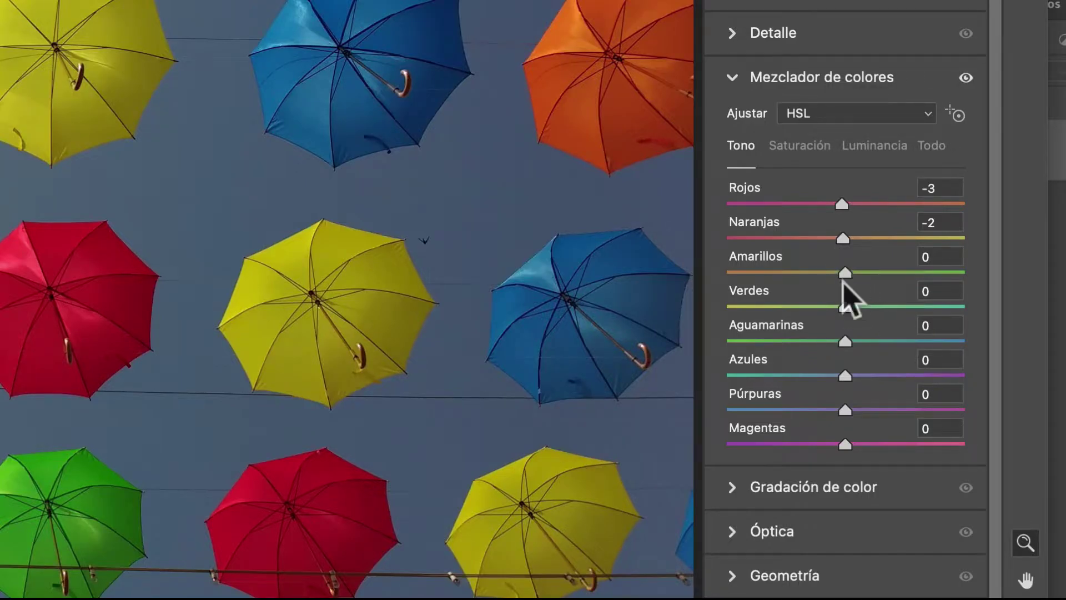
Step: Try shifting the yellow hue toward green and test aqua hue shifts
{"action": "left_click", "coordinate": [844, 273]}
{"action": "mouse_move", "coordinate": [844, 276]}
{"action": "left_mouse_down"}
{"action": "mouse_move", "coordinate": [726, 286]}
{"action": "mouse_move", "coordinate": [982, 279]}
{"action": "mouse_move", "coordinate": [849, 278]}
{"action": "mouse_move", "coordinate": [785, 309]}
{"action": "mouse_move", "coordinate": [716, 313]}
{"action": "mouse_move", "coordinate": [978, 311]}
{"action": "mouse_move", "coordinate": [849, 310]}
{"action": "left_mouse_up"}
{"action": "mouse_move", "coordinate": [860, 352]}
{"action": "left_mouse_down"}
{"action": "mouse_move", "coordinate": [743, 346]}
{"action": "mouse_move", "coordinate": [861, 360]}
{"action": "mouse_move", "coordinate": [959, 345]}
{"action": "mouse_move", "coordinate": [866, 352]}
{"action": "mouse_move", "coordinate": [798, 383]}
{"action": "mouse_move", "coordinate": [743, 377]}
{"action": "mouse_move", "coordinate": [976, 380]}
{"action": "mouse_move", "coordinate": [849, 393]}
{"action": "left_mouse_up"}
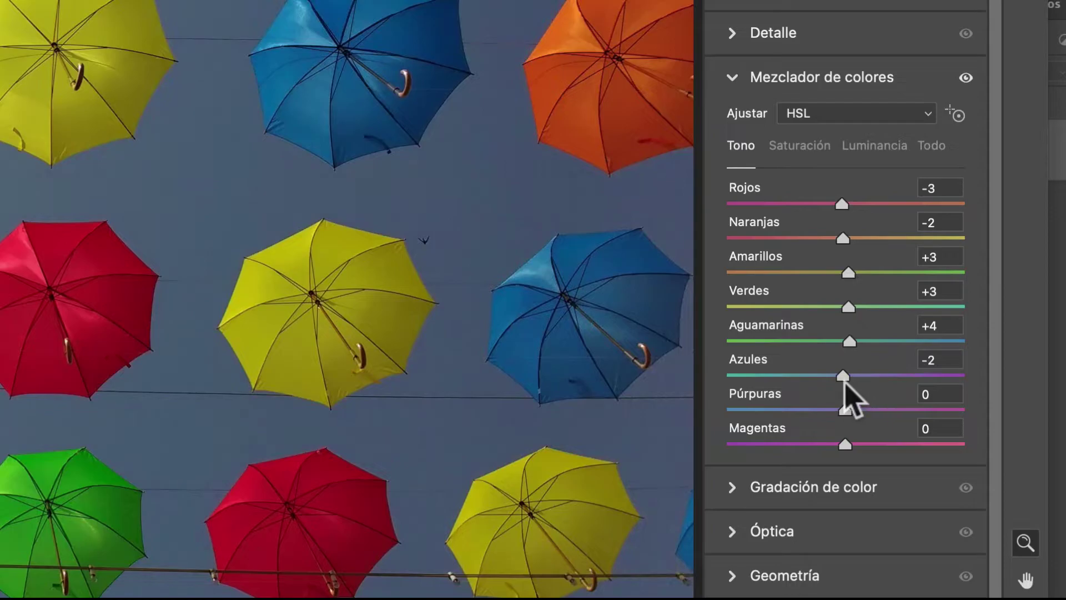
Step: Reset the blue, aqua, green, yellow, orange and red hue sliders to 0
{"action": "double_click", "coordinate": [845, 378]}
{"action": "double_click", "coordinate": [849, 340]}
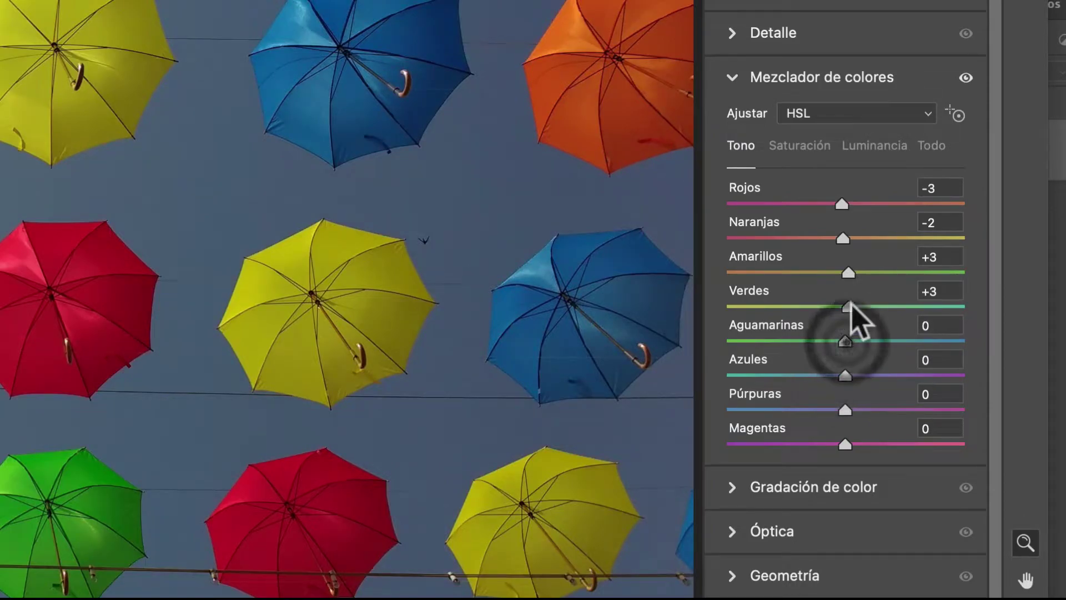
{"action": "double_click", "coordinate": [848, 306]}
{"action": "double_click", "coordinate": [848, 272]}
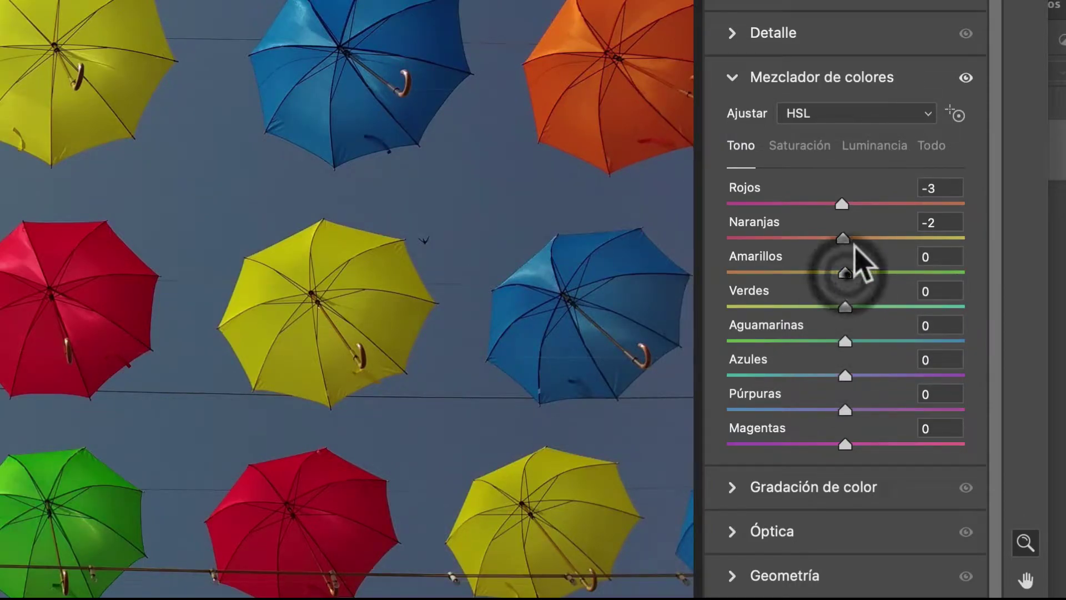
{"action": "double_click", "coordinate": [845, 238]}
{"action": "double_click", "coordinate": [845, 204]}
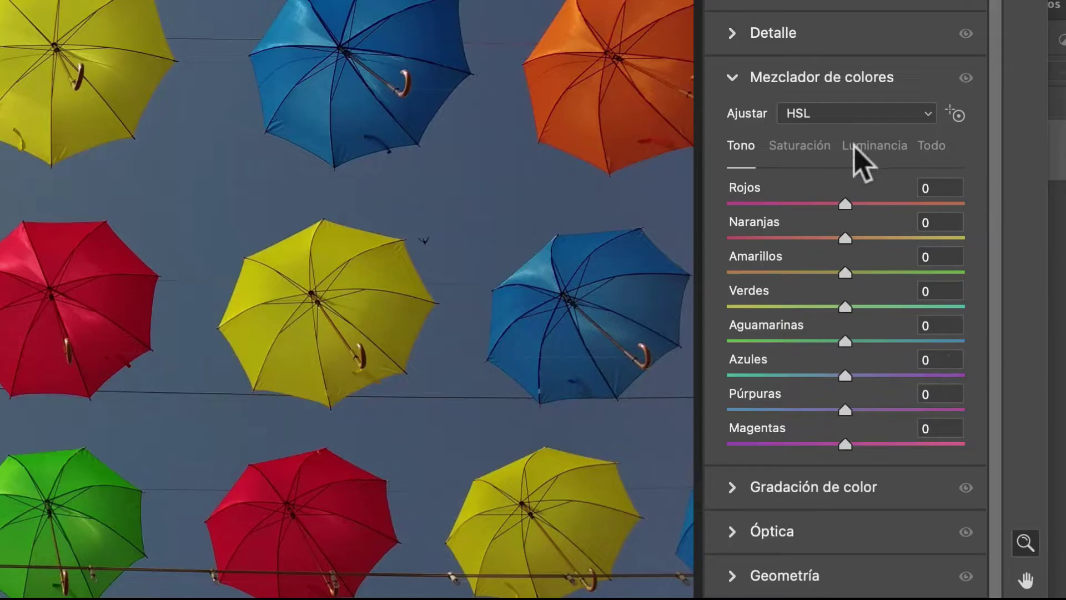
Step: On the Luminancia tab, test brightening and then darkening the red umbrellas
{"action": "left_click", "coordinate": [869, 154]}
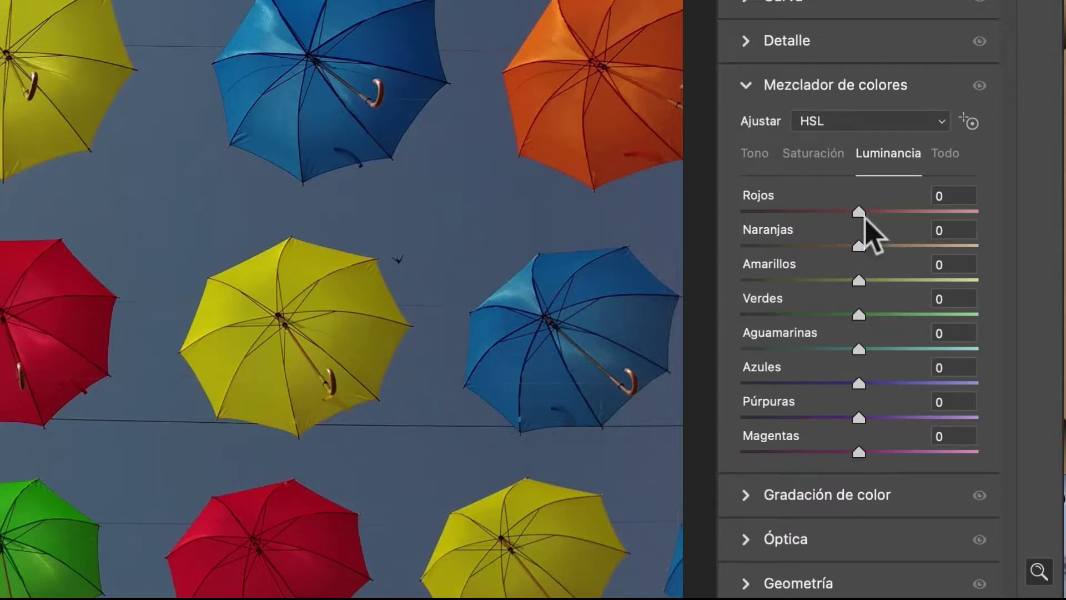
{"action": "left_click_drag", "start_coordinate": [864, 217], "coordinate": [976, 219]}
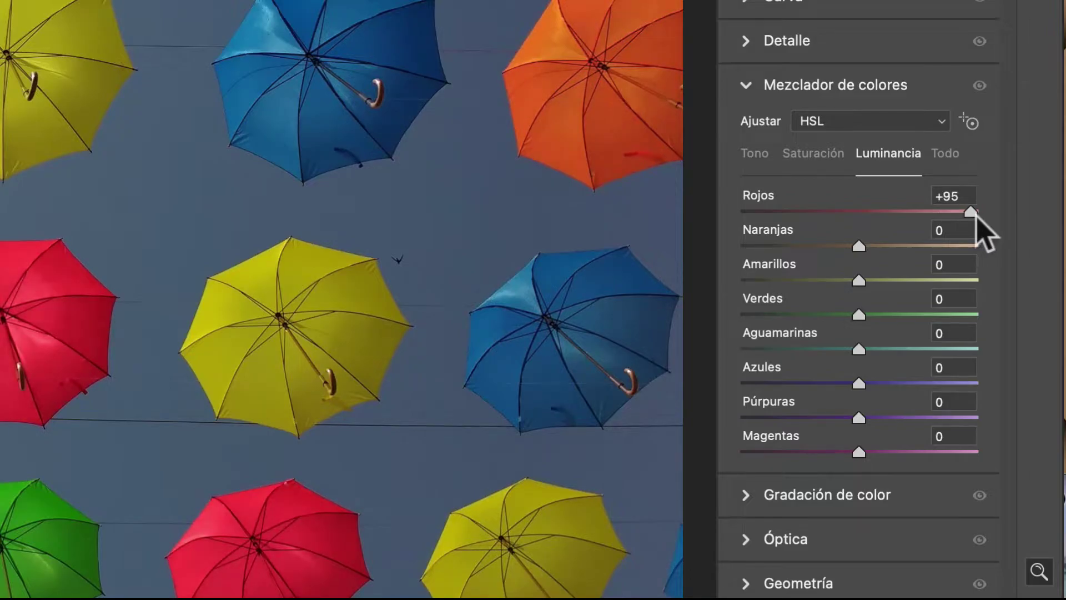
{"action": "mouse_move", "coordinate": [976, 218]}
{"action": "left_mouse_down"}
{"action": "mouse_move", "coordinate": [733, 222]}
{"action": "mouse_move", "coordinate": [866, 222]}
{"action": "mouse_move", "coordinate": [1005, 261]}
{"action": "mouse_move", "coordinate": [777, 254]}
{"action": "mouse_move", "coordinate": [869, 254]}
{"action": "mouse_move", "coordinate": [874, 280]}
{"action": "mouse_move", "coordinate": [975, 281]}
{"action": "mouse_move", "coordinate": [713, 298]}
{"action": "mouse_move", "coordinate": [925, 316]}
{"action": "mouse_move", "coordinate": [883, 328]}
{"action": "mouse_move", "coordinate": [927, 333]}
{"action": "mouse_move", "coordinate": [785, 341]}
{"action": "mouse_move", "coordinate": [833, 330]}
{"action": "mouse_move", "coordinate": [940, 351]}
{"action": "mouse_move", "coordinate": [855, 350]}
{"action": "mouse_move", "coordinate": [916, 389]}
{"action": "mouse_move", "coordinate": [870, 390]}
{"action": "left_mouse_up"}
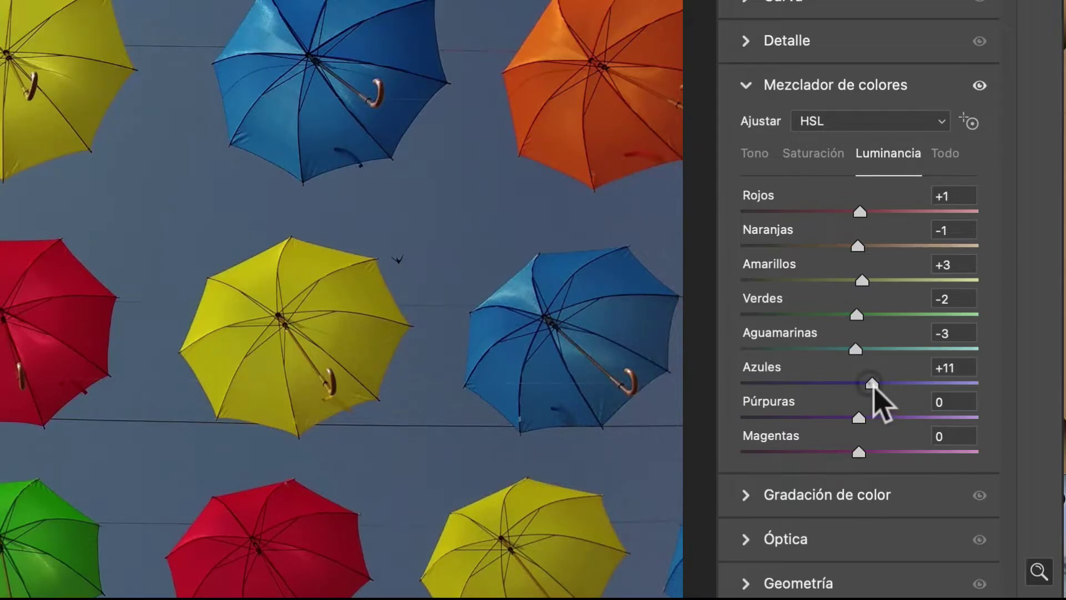
Step: Reset the luminance sliders to 0, then cancel Camera Raw, confirming to discard changes
{"action": "double_click", "coordinate": [871, 383]}
{"action": "double_click", "coordinate": [856, 348]}
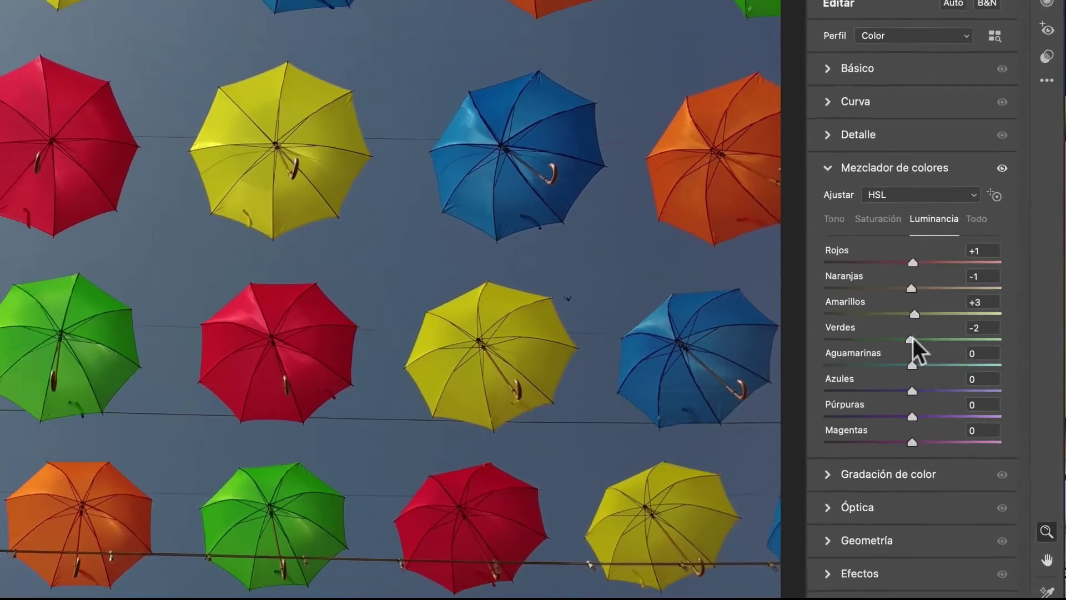
{"action": "double_click", "coordinate": [912, 337]}
{"action": "double_click", "coordinate": [965, 329]}
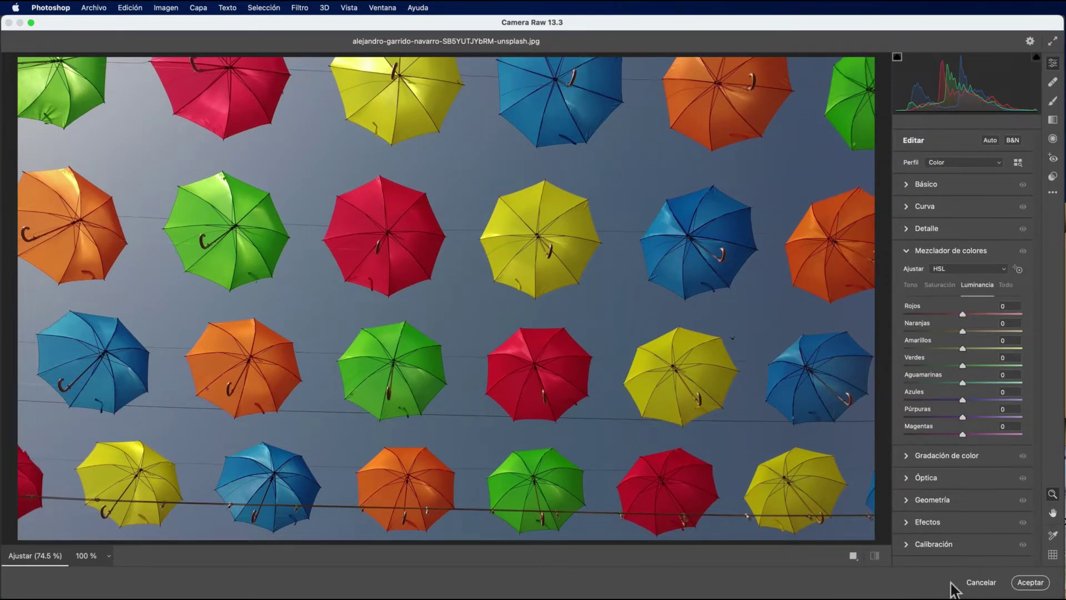
{"action": "left_click", "coordinate": [980, 582]}
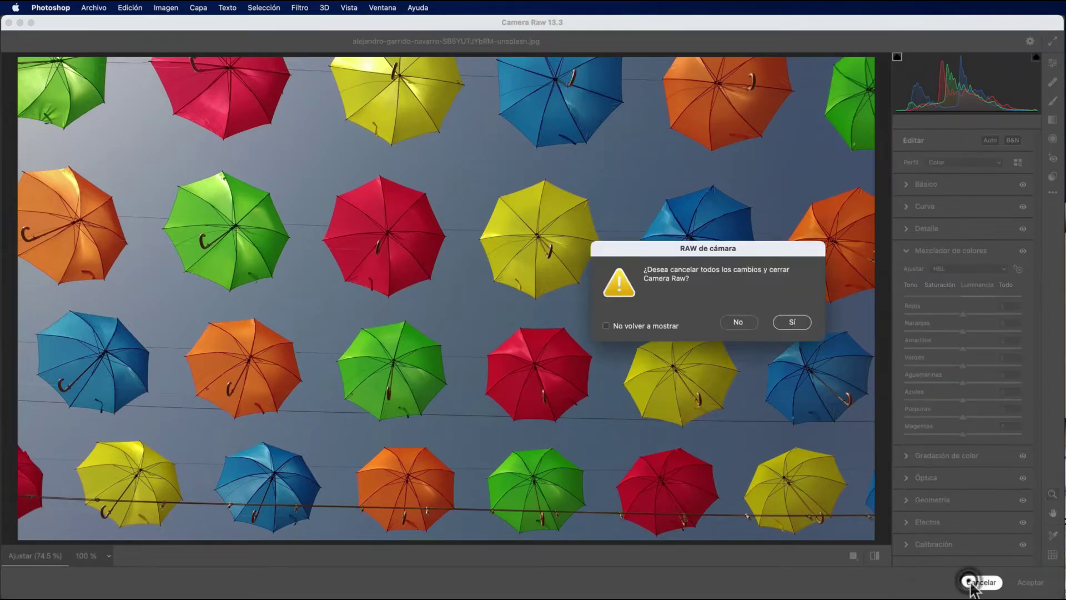
{"action": "left_click", "coordinate": [792, 322]}
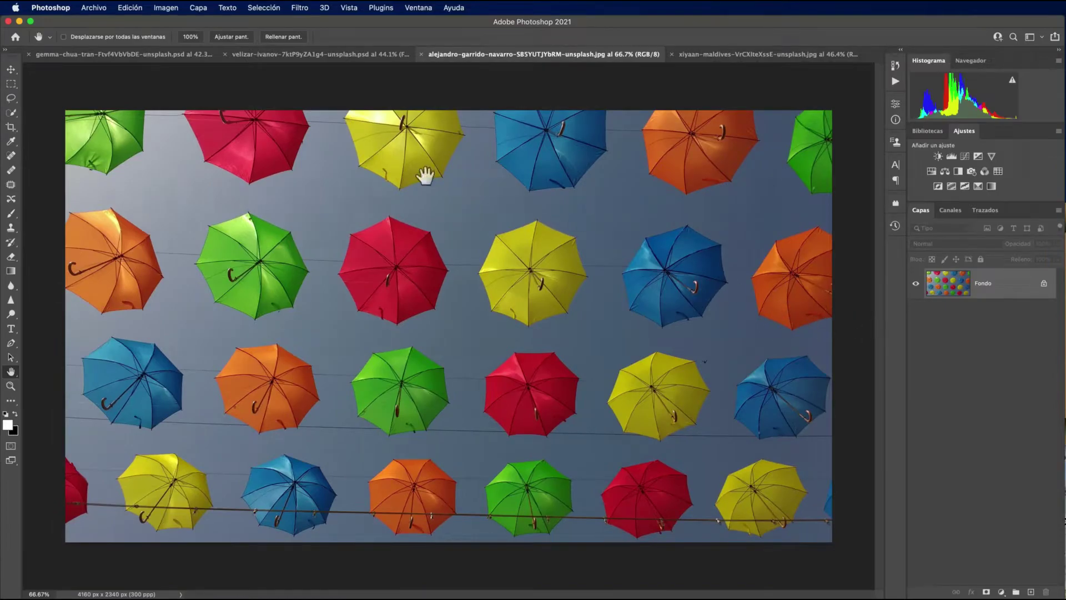
Step: Open the xiyaan-maldives beach photo in the Filtro de Camera Raw
{"action": "left_click", "coordinate": [700, 55]}
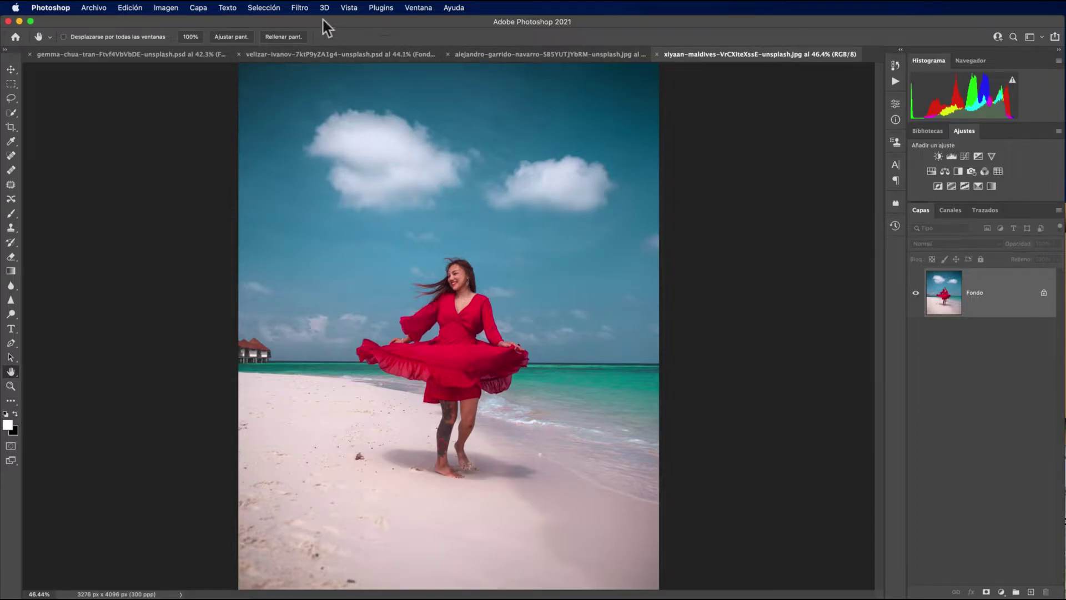
{"action": "left_click", "coordinate": [300, 11]}
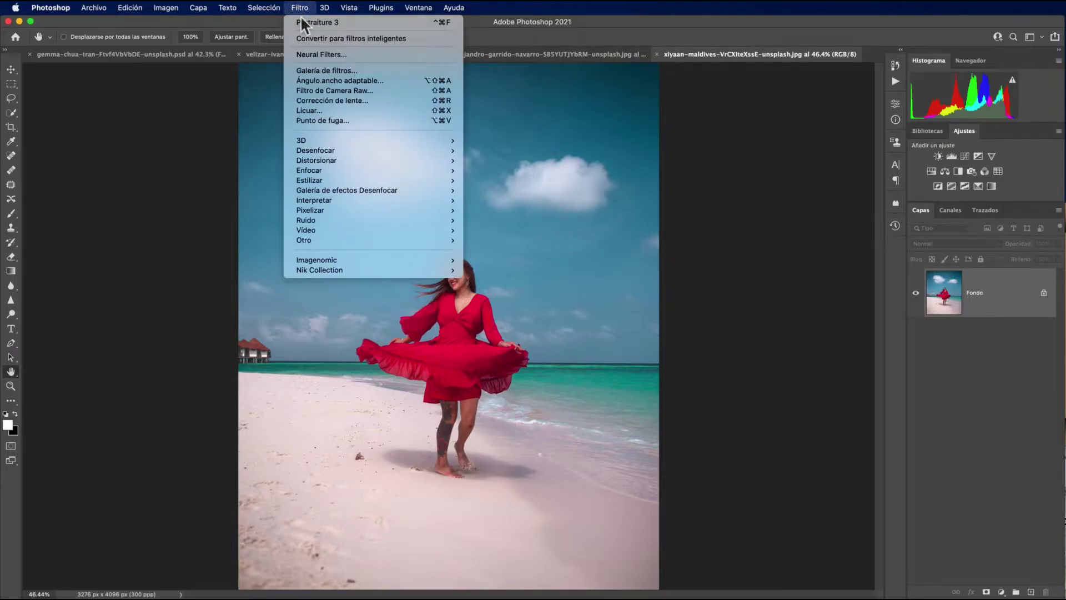
{"action": "left_click", "coordinate": [387, 93]}
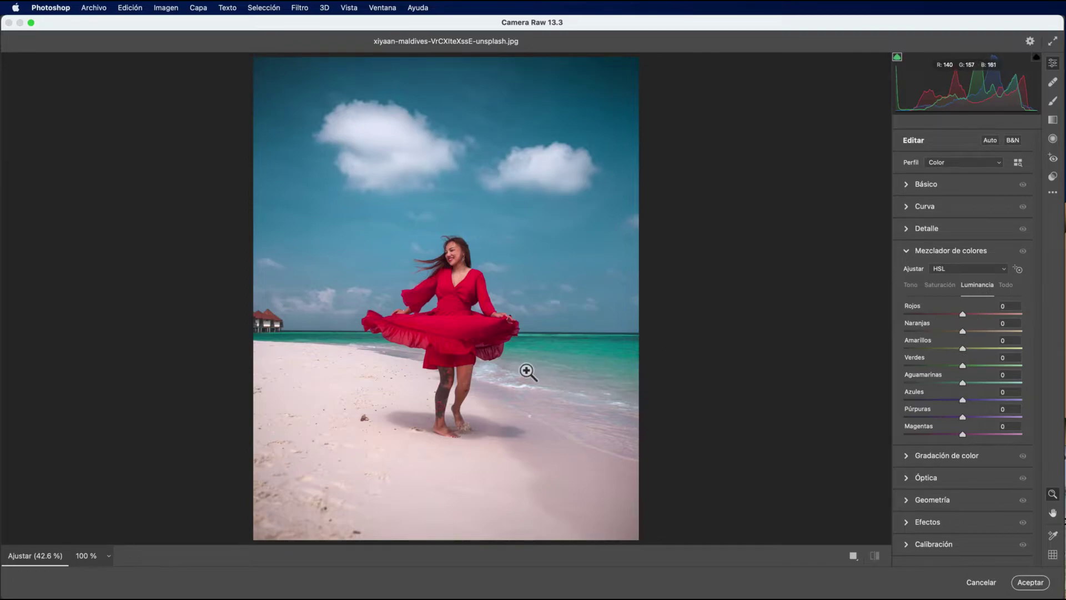
Step: Zoom in and pan to inspect the woman in the red dress
{"action": "scroll", "coordinate": [443, 371], "scroll_direction": "up", "scroll_amount": 1}
{"action": "scroll", "coordinate": [442, 371], "scroll_direction": "up", "scroll_amount": 1}
{"action": "scroll", "coordinate": [442, 369], "scroll_direction": "up", "scroll_amount": 1}
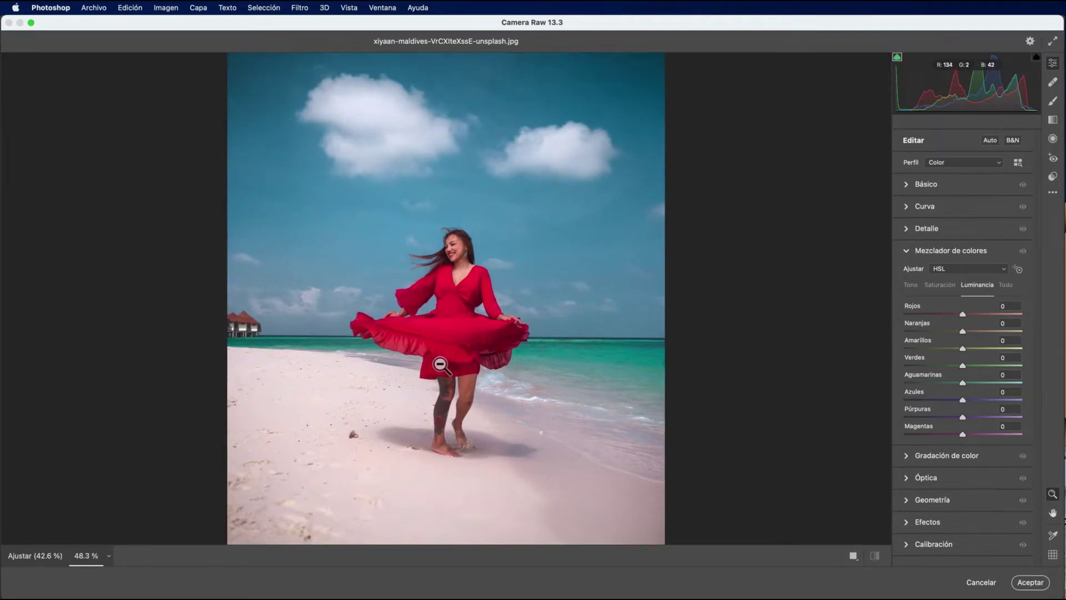
{"action": "scroll", "coordinate": [443, 368], "scroll_direction": "up", "scroll_amount": 1}
{"action": "scroll", "coordinate": [442, 364], "scroll_direction": "up", "scroll_amount": 2}
{"action": "scroll", "coordinate": [443, 365], "scroll_direction": "up", "scroll_amount": 1}
{"action": "scroll", "coordinate": [442, 365], "scroll_direction": "up", "scroll_amount": 2}
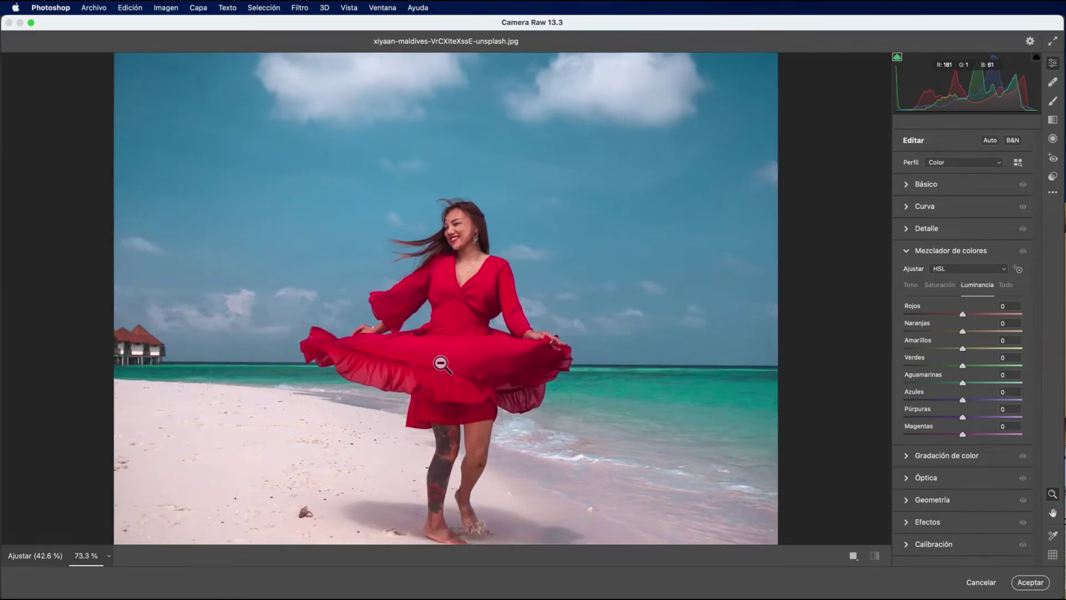
{"action": "key", "text": "h"}
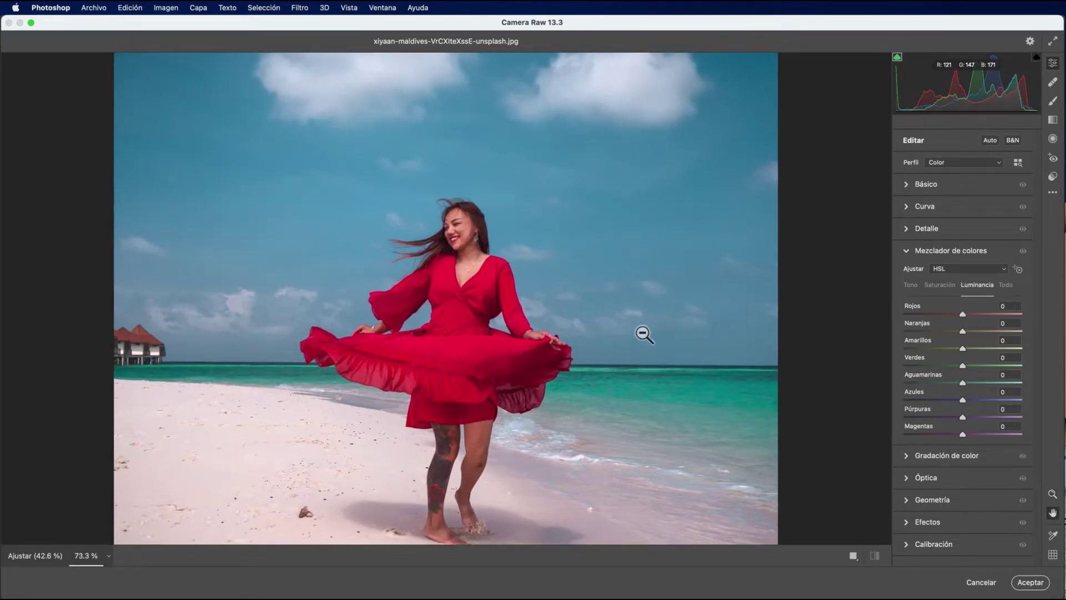
{"action": "left_click_drag", "start_coordinate": [634, 333], "coordinate": [634, 280]}
{"action": "key", "text": "z"}
{"action": "scroll", "coordinate": [630, 288], "scroll_direction": "up", "scroll_amount": 1}
{"action": "scroll", "coordinate": [630, 291], "scroll_direction": "up", "scroll_amount": 1}
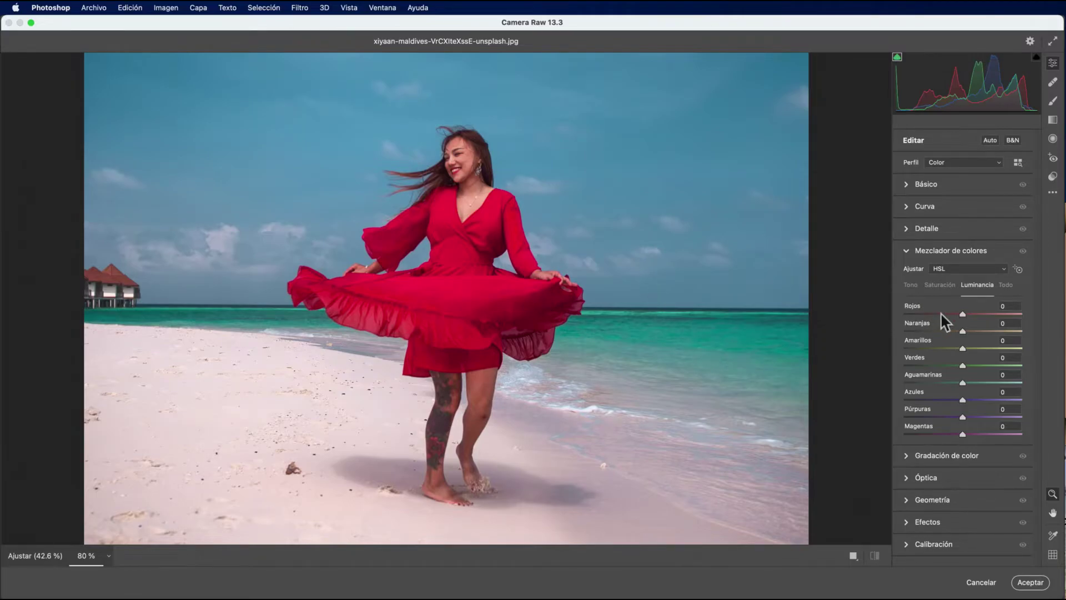
Step: Boost red saturation to about +84, mute oranges to -35 and yellows to -6
{"action": "left_click", "coordinate": [944, 284]}
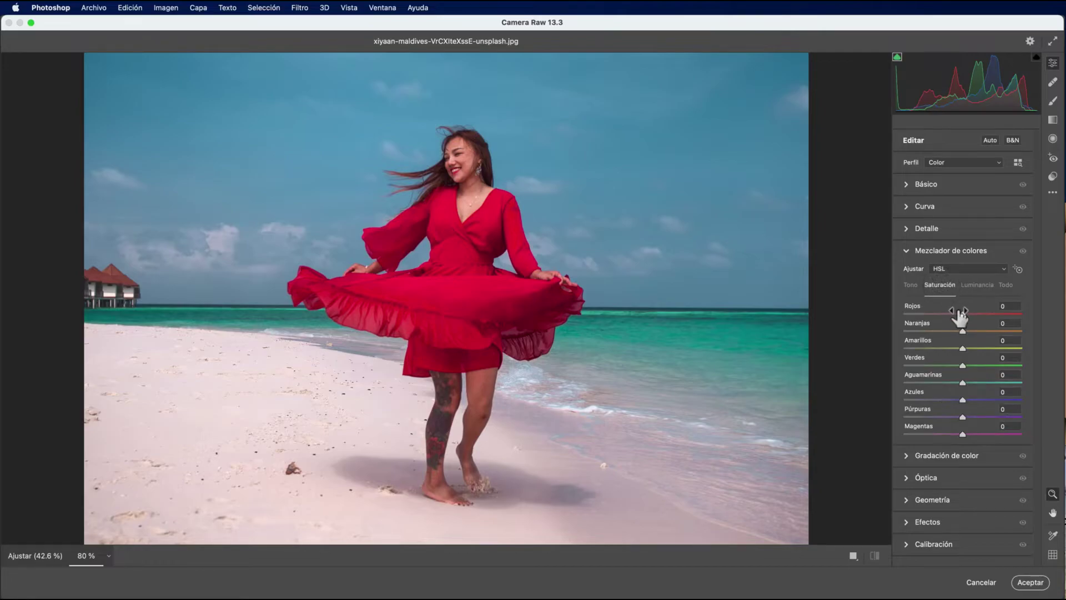
{"action": "mouse_move", "coordinate": [963, 313]}
{"action": "left_mouse_down"}
{"action": "mouse_move", "coordinate": [1014, 312]}
{"action": "mouse_move", "coordinate": [899, 324]}
{"action": "mouse_move", "coordinate": [1003, 316]}
{"action": "left_mouse_up"}
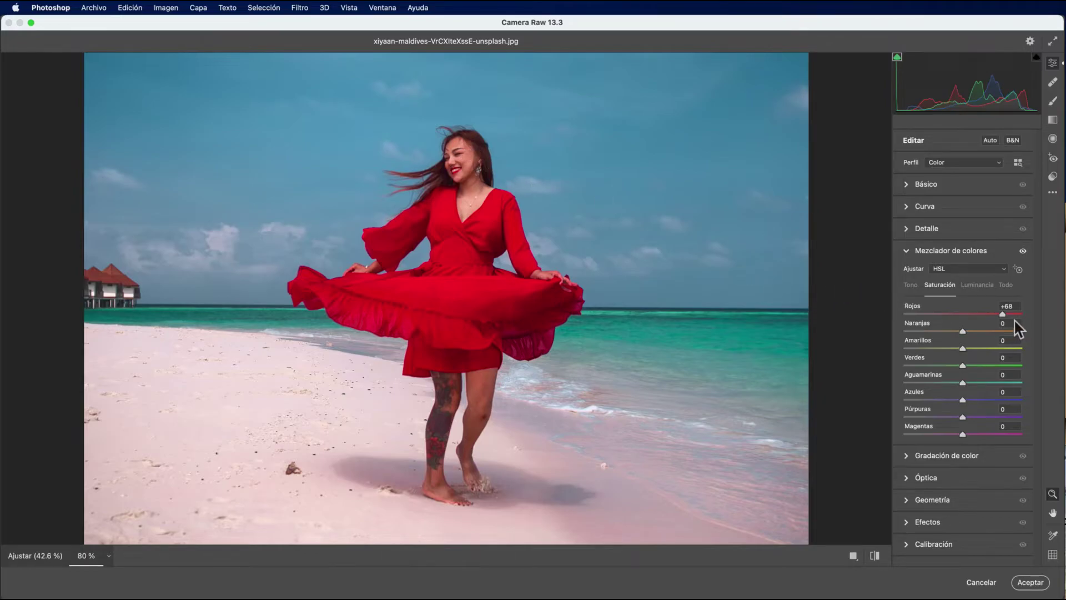
{"action": "mouse_move", "coordinate": [1003, 314]}
{"action": "left_mouse_down"}
{"action": "mouse_move", "coordinate": [914, 316]}
{"action": "mouse_move", "coordinate": [1004, 314]}
{"action": "left_mouse_up"}
{"action": "left_click_drag", "start_coordinate": [966, 334], "coordinate": [944, 335]}
{"action": "left_click_drag", "start_coordinate": [1004, 314], "coordinate": [1011, 314]}
{"action": "left_click_drag", "start_coordinate": [964, 349], "coordinate": [926, 349]}
Step: Keep green saturation at 0 and raise aquas to +33 and blues to +56
{"action": "left_click", "coordinate": [928, 365]}
{"action": "double_click", "coordinate": [928, 365]}
{"action": "mouse_move", "coordinate": [962, 400]}
{"action": "left_mouse_down"}
{"action": "mouse_move", "coordinate": [909, 401]}
{"action": "mouse_move", "coordinate": [996, 404]}
{"action": "mouse_move", "coordinate": [1009, 415]}
{"action": "left_mouse_up"}
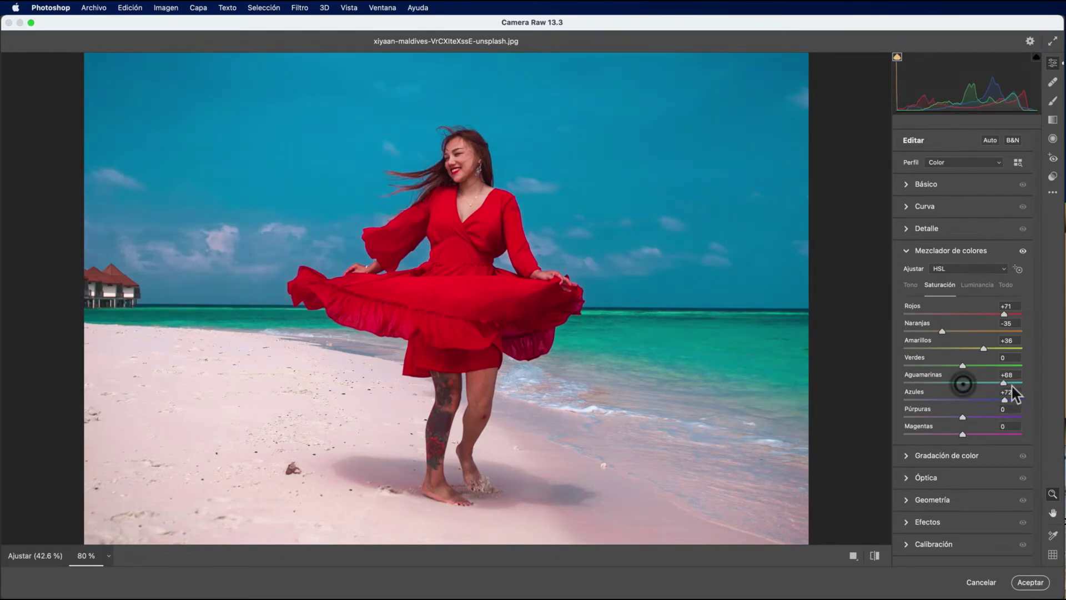
{"action": "mouse_move", "coordinate": [964, 384]}
{"action": "left_mouse_down"}
{"action": "mouse_move", "coordinate": [1016, 387]}
{"action": "mouse_move", "coordinate": [887, 394]}
{"action": "mouse_move", "coordinate": [985, 382]}
{"action": "mouse_move", "coordinate": [994, 400]}
{"action": "left_mouse_up"}
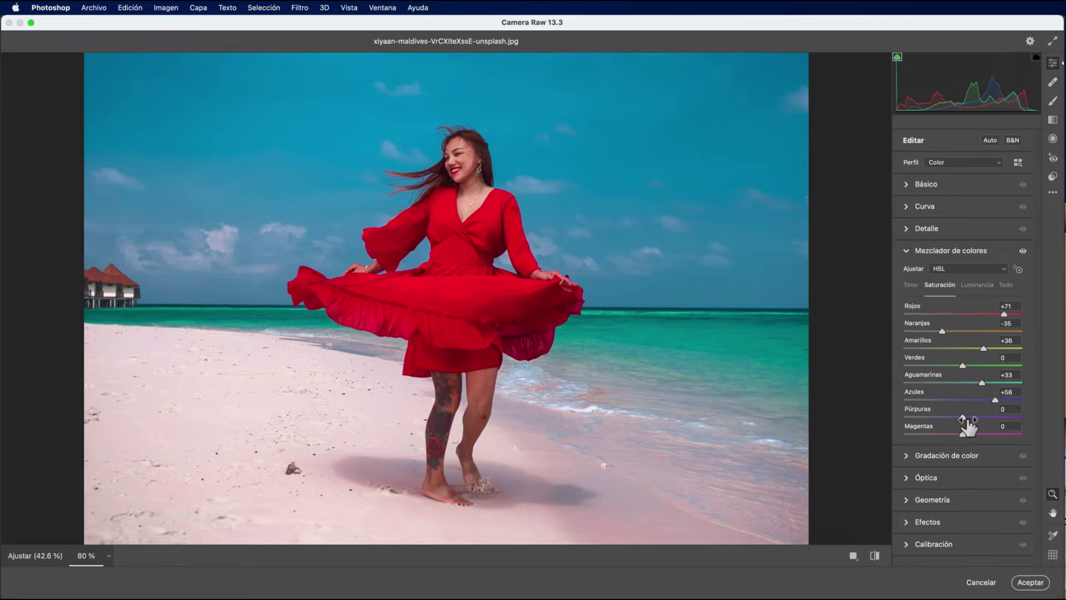
Step: Test purple and magenta saturation boosts, then reset both to 0
{"action": "left_click_drag", "start_coordinate": [962, 416], "coordinate": [1034, 414]}
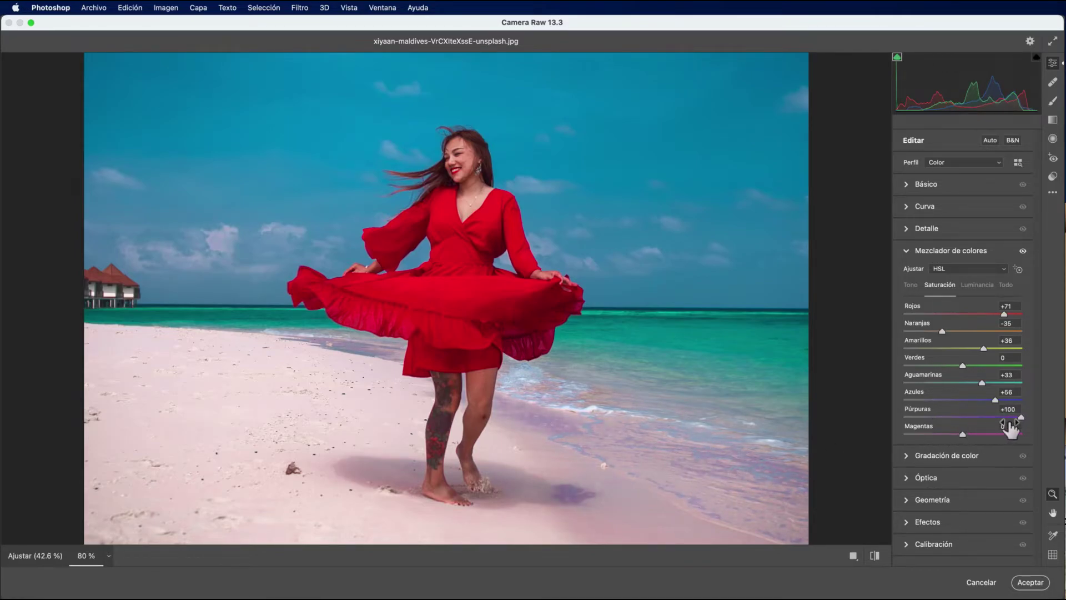
{"action": "double_click", "coordinate": [1021, 416]}
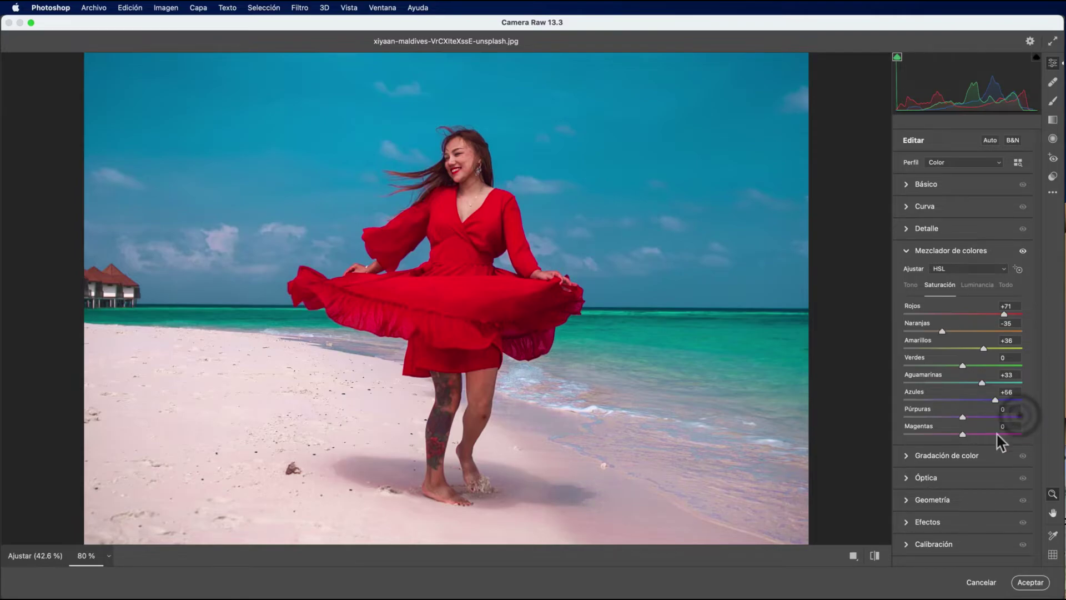
{"action": "left_click_drag", "start_coordinate": [962, 434], "coordinate": [981, 435]}
{"action": "mouse_move", "coordinate": [982, 435]}
{"action": "left_mouse_down"}
{"action": "mouse_move", "coordinate": [944, 434]}
{"action": "mouse_move", "coordinate": [1011, 434]}
{"action": "mouse_move", "coordinate": [961, 434]}
{"action": "left_mouse_up"}
{"action": "double_click", "coordinate": [959, 435]}
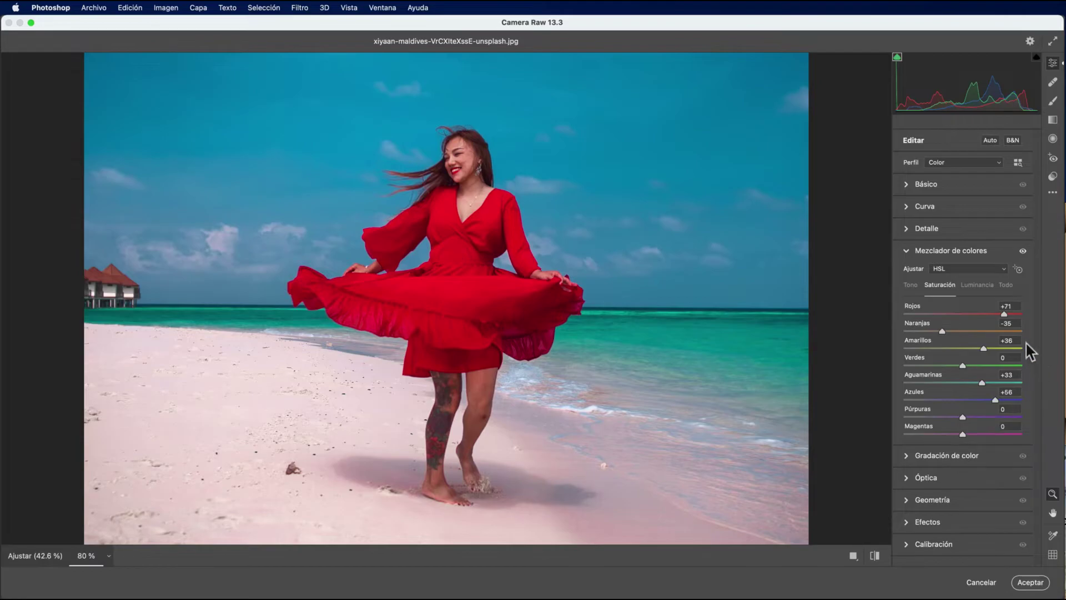
Step: Set luminance to Reds +68, Oranges and Yellows +53, Aquas +71; reset Greens, Purples, Magentas to 0
{"action": "left_click", "coordinate": [976, 284]}
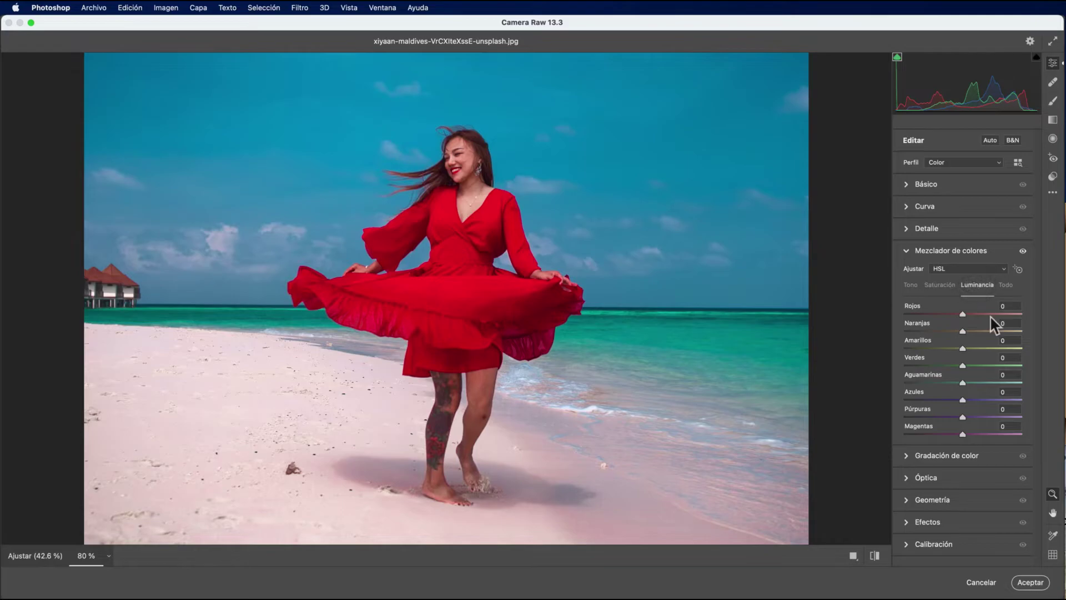
{"action": "mouse_move", "coordinate": [963, 313]}
{"action": "left_mouse_down"}
{"action": "mouse_move", "coordinate": [1004, 315]}
{"action": "mouse_move", "coordinate": [984, 327]}
{"action": "mouse_move", "coordinate": [994, 327]}
{"action": "left_mouse_up"}
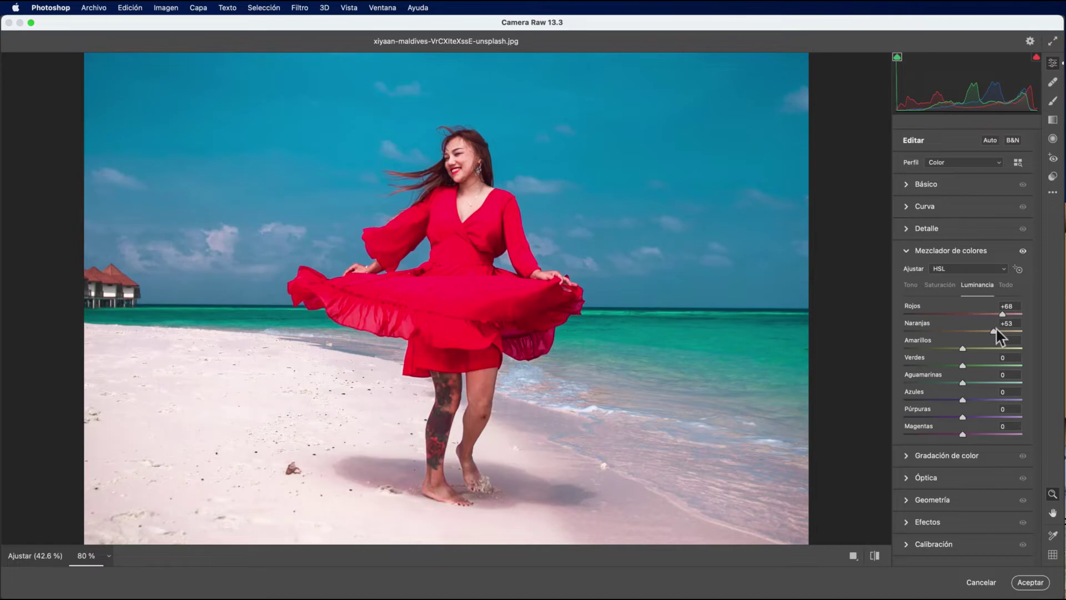
{"action": "mouse_move", "coordinate": [963, 348]}
{"action": "left_mouse_down"}
{"action": "mouse_move", "coordinate": [998, 344]}
{"action": "mouse_move", "coordinate": [982, 349]}
{"action": "mouse_move", "coordinate": [1008, 348]}
{"action": "mouse_move", "coordinate": [999, 350]}
{"action": "mouse_move", "coordinate": [1009, 365]}
{"action": "left_mouse_up"}
{"action": "double_click", "coordinate": [925, 366]}
{"action": "mouse_move", "coordinate": [965, 384]}
{"action": "left_mouse_down"}
{"action": "mouse_move", "coordinate": [1018, 383]}
{"action": "mouse_move", "coordinate": [965, 385]}
{"action": "mouse_move", "coordinate": [994, 394]}
{"action": "mouse_move", "coordinate": [984, 385]}
{"action": "mouse_move", "coordinate": [1000, 384]}
{"action": "mouse_move", "coordinate": [939, 401]}
{"action": "mouse_move", "coordinate": [982, 400]}
{"action": "left_mouse_up"}
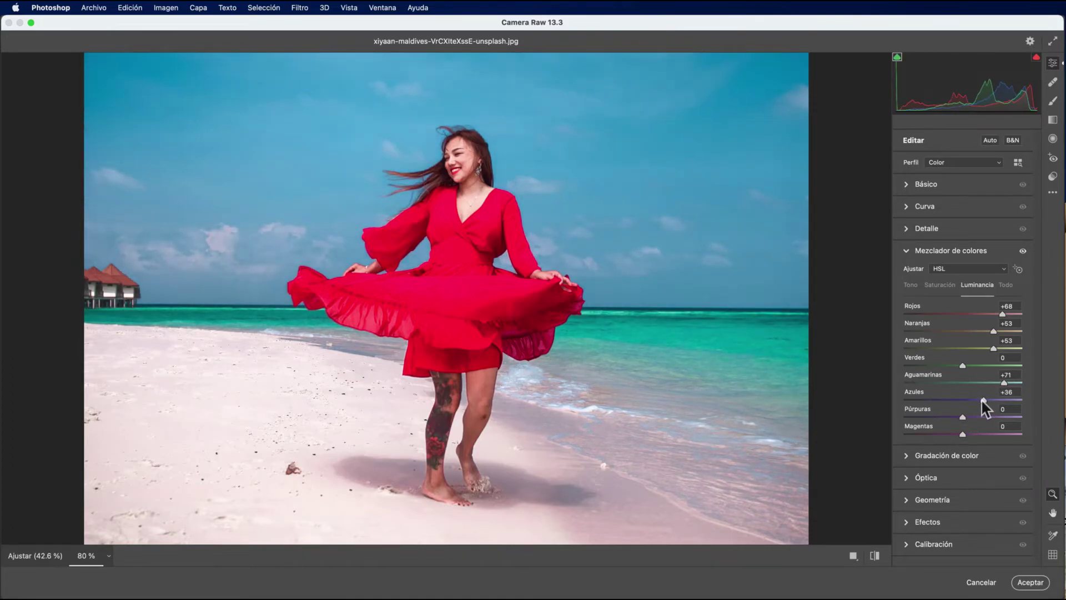
{"action": "mouse_move", "coordinate": [963, 416]}
{"action": "left_mouse_down"}
{"action": "mouse_move", "coordinate": [922, 425]}
{"action": "mouse_move", "coordinate": [1012, 428]}
{"action": "mouse_move", "coordinate": [947, 436]}
{"action": "left_mouse_up"}
{"action": "double_click", "coordinate": [951, 417]}
{"action": "double_click", "coordinate": [944, 434]}
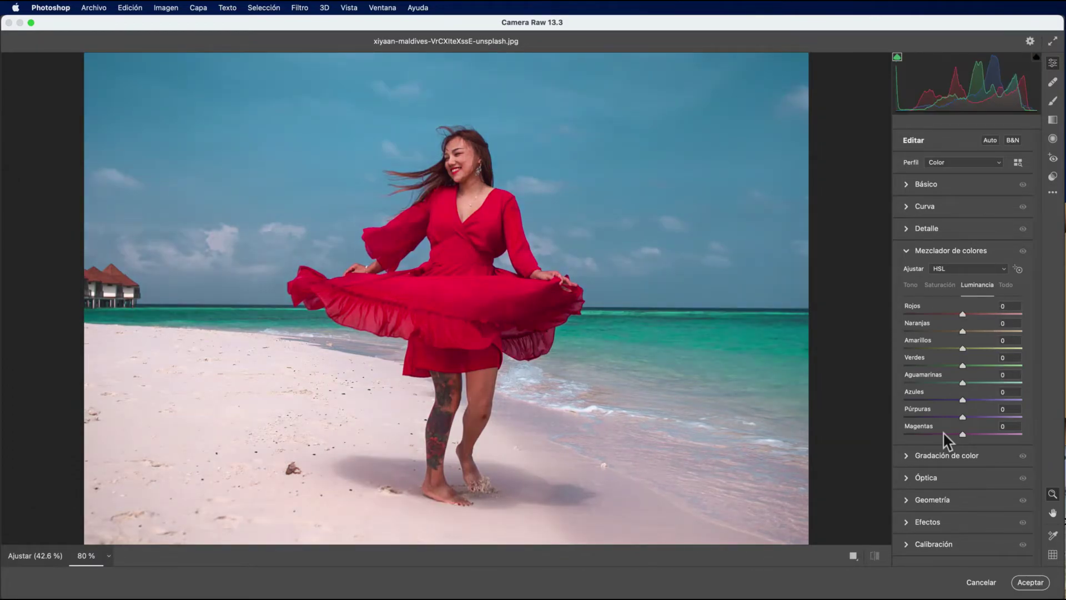
Step: Return to the edited view and set saturation to Reds +85 and Oranges -29
{"action": "key", "text": "ctrl+z"}
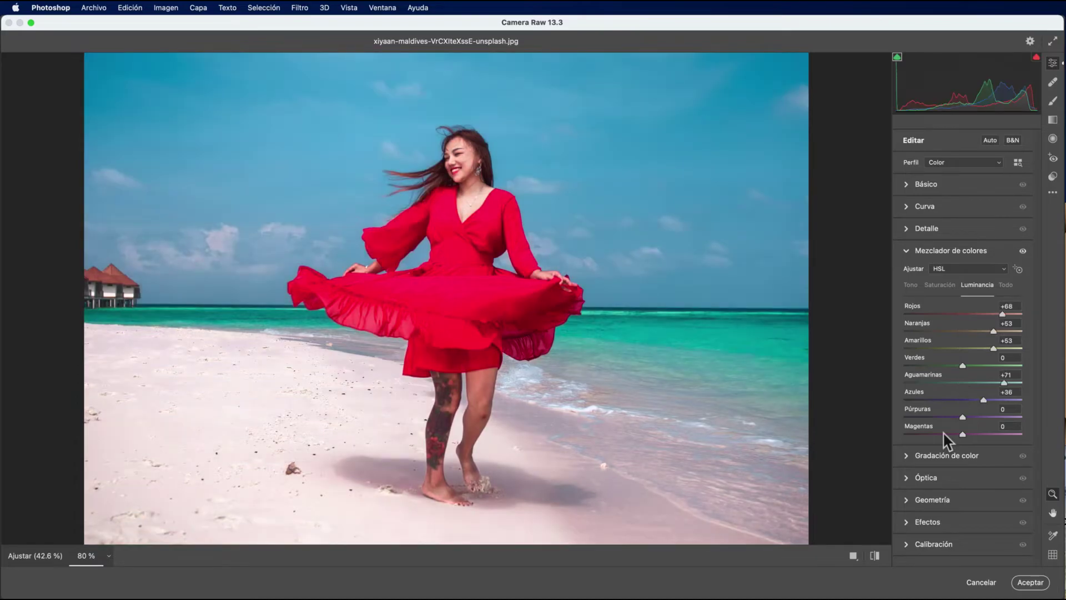
{"action": "left_click", "coordinate": [938, 284]}
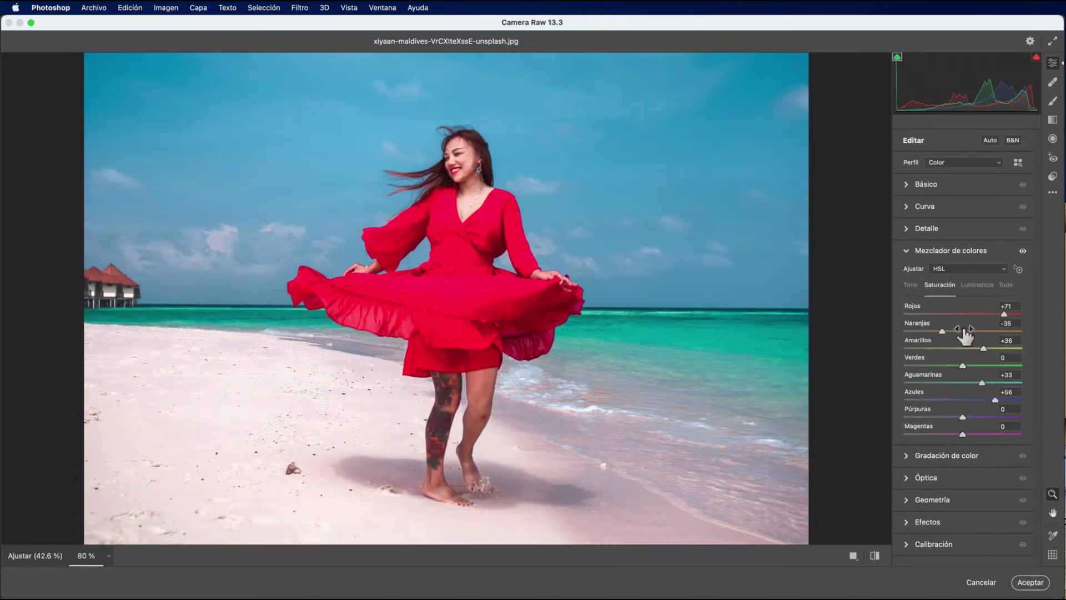
{"action": "left_click", "coordinate": [1015, 314]}
{"action": "left_click_drag", "start_coordinate": [941, 332], "coordinate": [951, 332]}
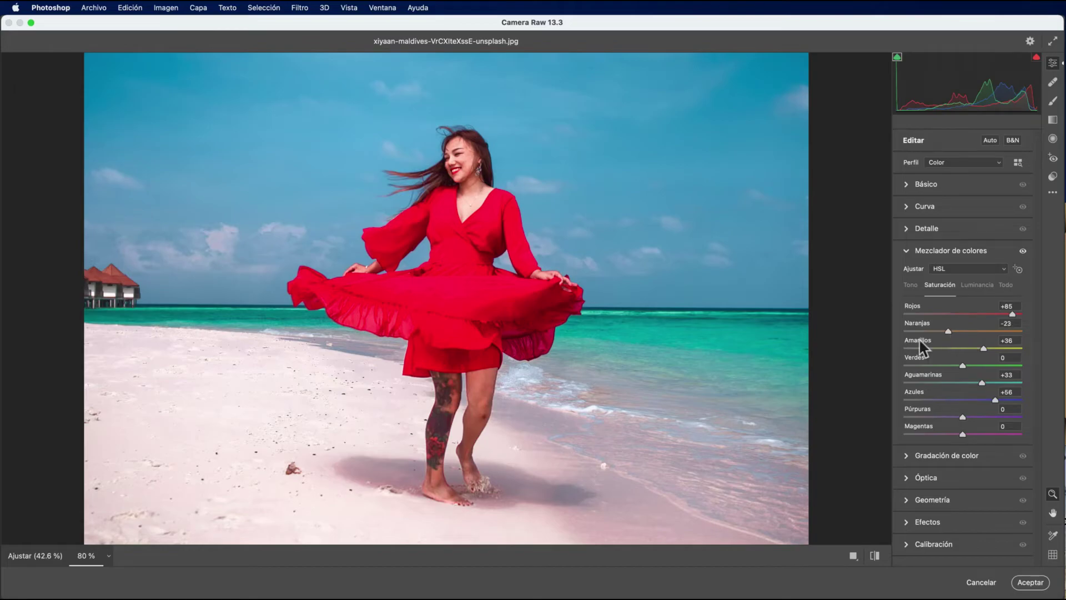
{"action": "left_click", "coordinate": [967, 331]}
{"action": "left_click_drag", "start_coordinate": [961, 331], "coordinate": [934, 335]}
Step: Try shifting the red dress's hue, then reset the Reds hue to 0
{"action": "left_click", "coordinate": [910, 285]}
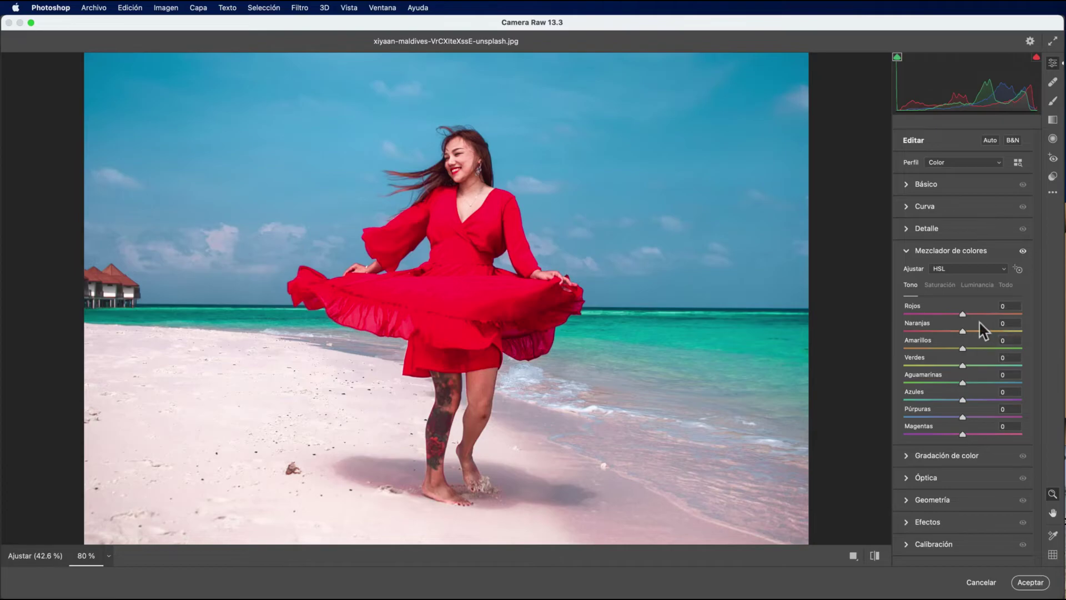
{"action": "mouse_move", "coordinate": [965, 314]}
{"action": "left_mouse_down"}
{"action": "mouse_move", "coordinate": [1022, 315]}
{"action": "mouse_move", "coordinate": [906, 330]}
{"action": "left_mouse_up"}
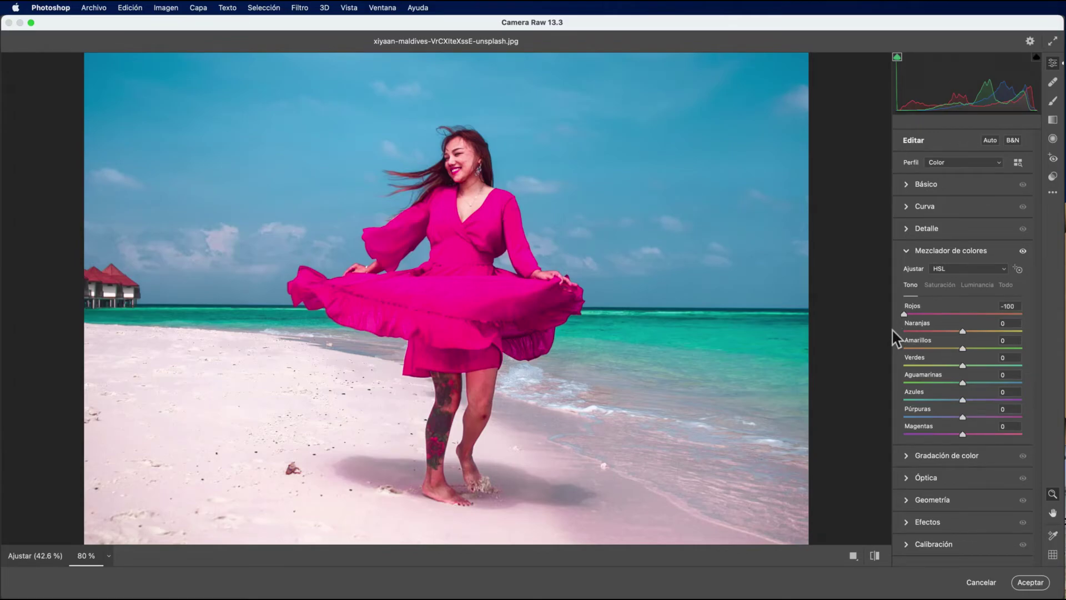
{"action": "left_click_drag", "start_coordinate": [903, 313], "coordinate": [970, 314]}
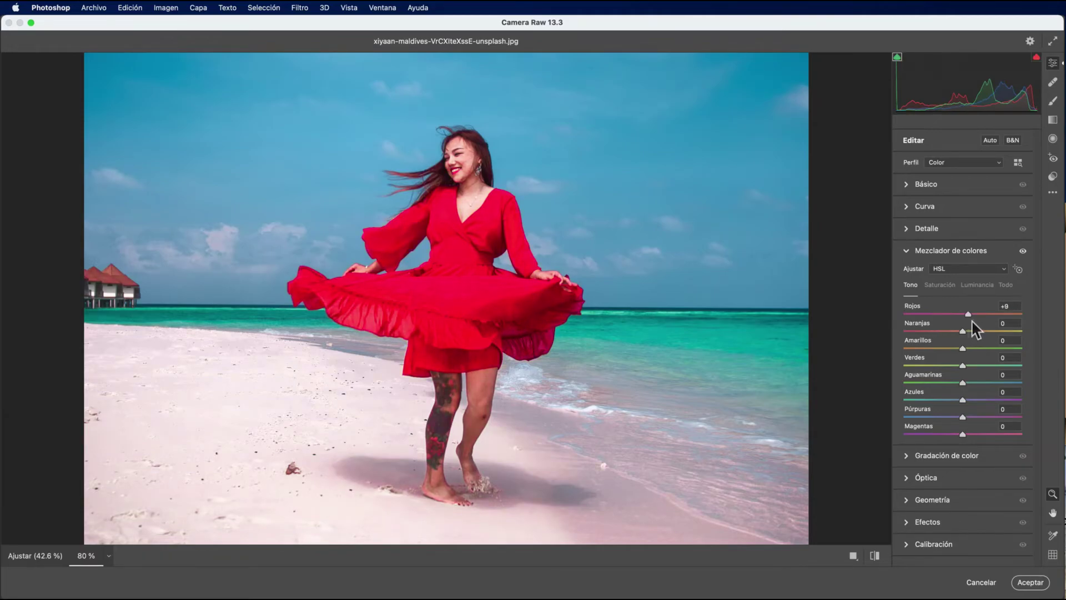
{"action": "mouse_move", "coordinate": [976, 323]}
{"action": "left_mouse_down"}
{"action": "mouse_move", "coordinate": [1011, 322]}
{"action": "mouse_move", "coordinate": [977, 323]}
{"action": "left_mouse_up"}
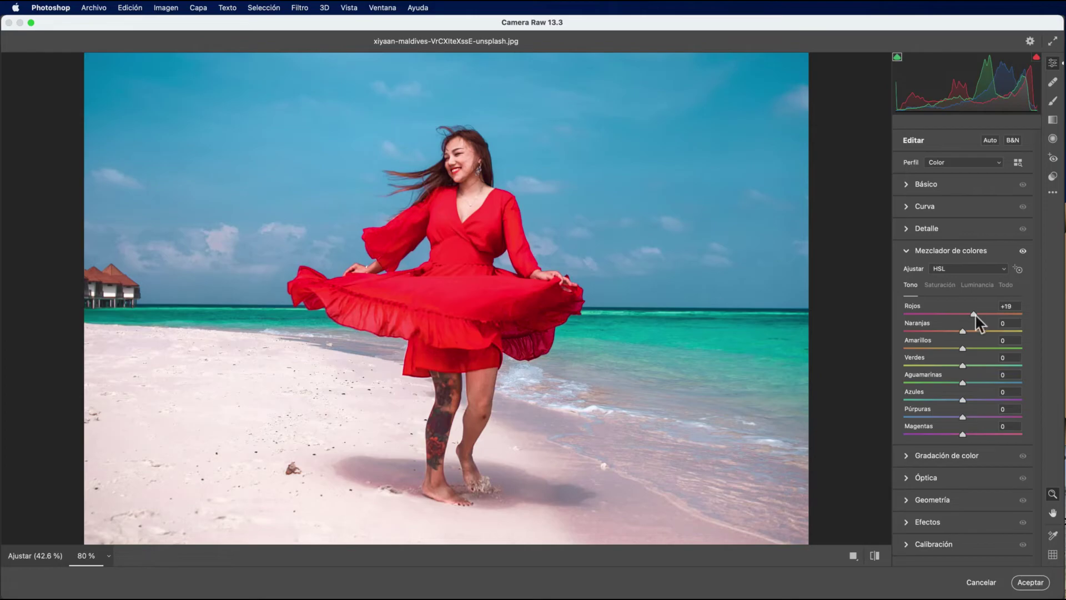
{"action": "double_click", "coordinate": [975, 313]}
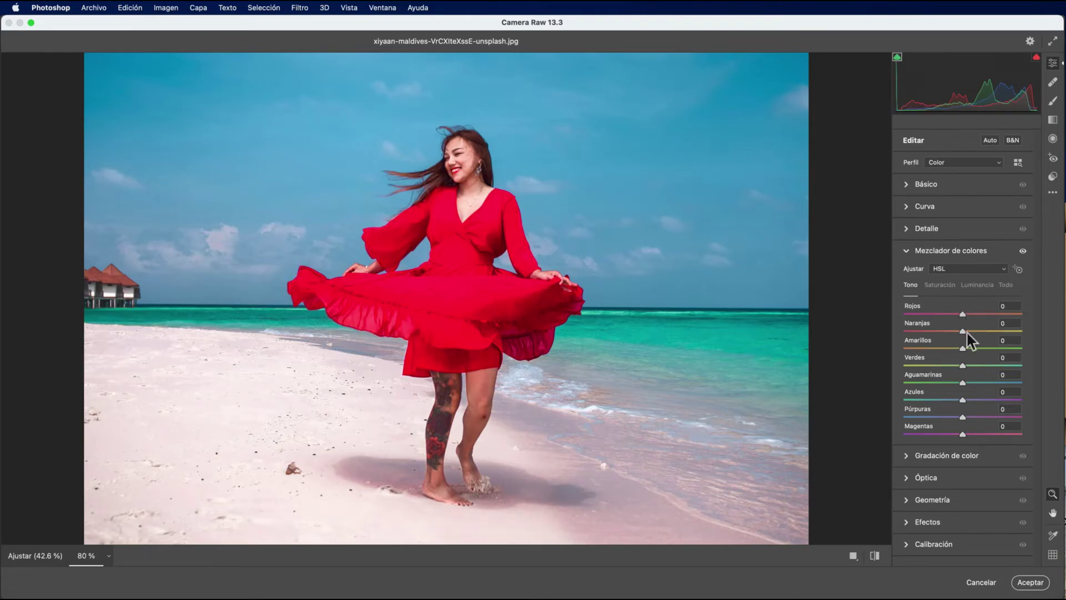
Step: Shift hues to Oranges +63 and Aquas -75, shift Yellows, and keep Greens at 0
{"action": "mouse_move", "coordinate": [967, 332]}
{"action": "left_mouse_down"}
{"action": "mouse_move", "coordinate": [1019, 331]}
{"action": "mouse_move", "coordinate": [944, 335]}
{"action": "mouse_move", "coordinate": [1023, 333]}
{"action": "mouse_move", "coordinate": [929, 333]}
{"action": "mouse_move", "coordinate": [1040, 327]}
{"action": "mouse_move", "coordinate": [966, 333]}
{"action": "mouse_move", "coordinate": [1019, 328]}
{"action": "mouse_move", "coordinate": [1010, 328]}
{"action": "left_mouse_up"}
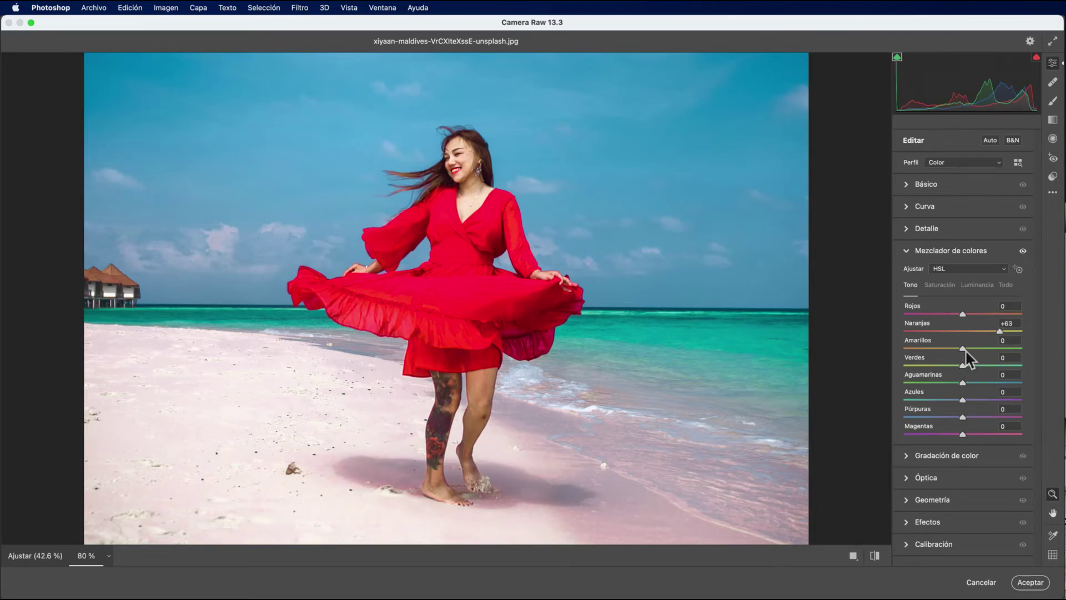
{"action": "left_click_drag", "start_coordinate": [965, 349], "coordinate": [993, 346]}
{"action": "left_click_drag", "start_coordinate": [962, 365], "coordinate": [969, 367]}
{"action": "double_click", "coordinate": [969, 366]}
{"action": "mouse_move", "coordinate": [963, 382]}
{"action": "left_mouse_down"}
{"action": "mouse_move", "coordinate": [998, 382]}
{"action": "mouse_move", "coordinate": [915, 391]}
{"action": "mouse_move", "coordinate": [994, 385]}
{"action": "mouse_move", "coordinate": [921, 386]}
{"action": "mouse_move", "coordinate": [928, 397]}
{"action": "mouse_move", "coordinate": [988, 398]}
{"action": "left_mouse_up"}
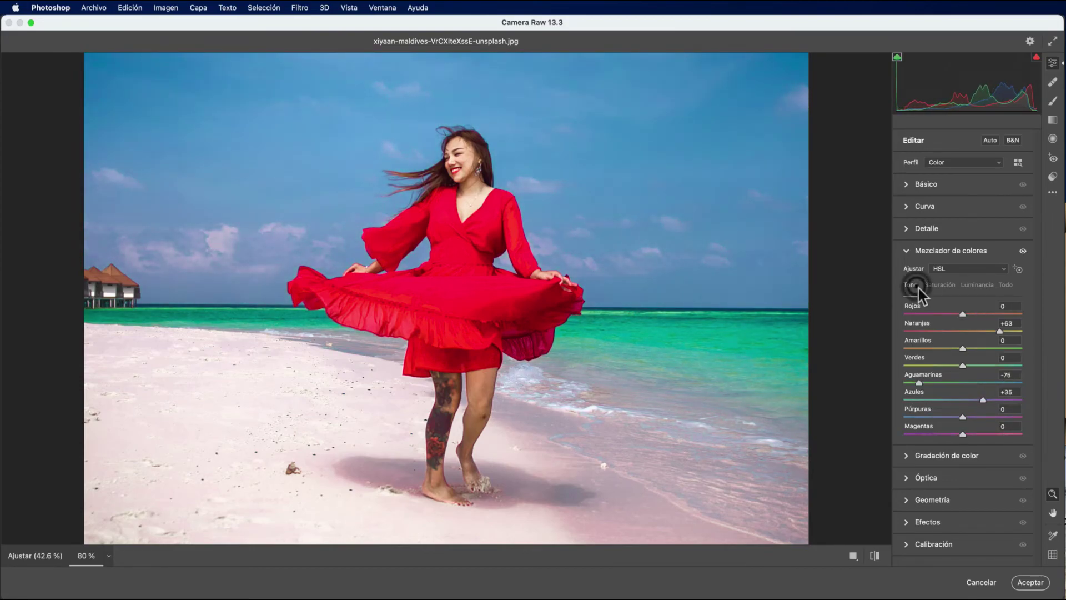
Step: Raise Blues luminance to +71 and toggle the before/after preview back to the edit
{"action": "left_click", "coordinate": [975, 284]}
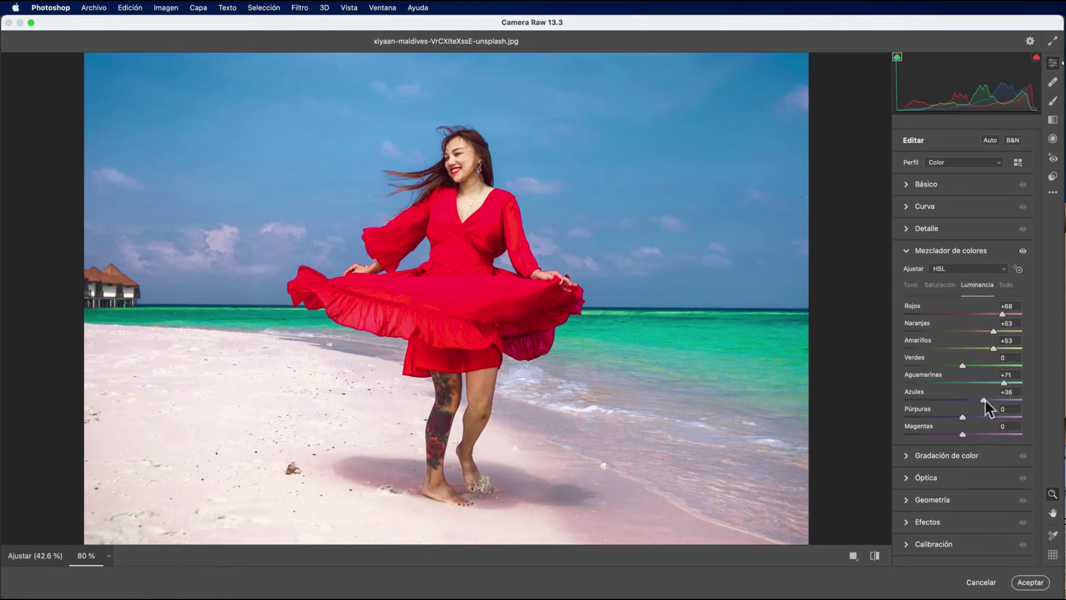
{"action": "left_click_drag", "start_coordinate": [984, 398], "coordinate": [1005, 397]}
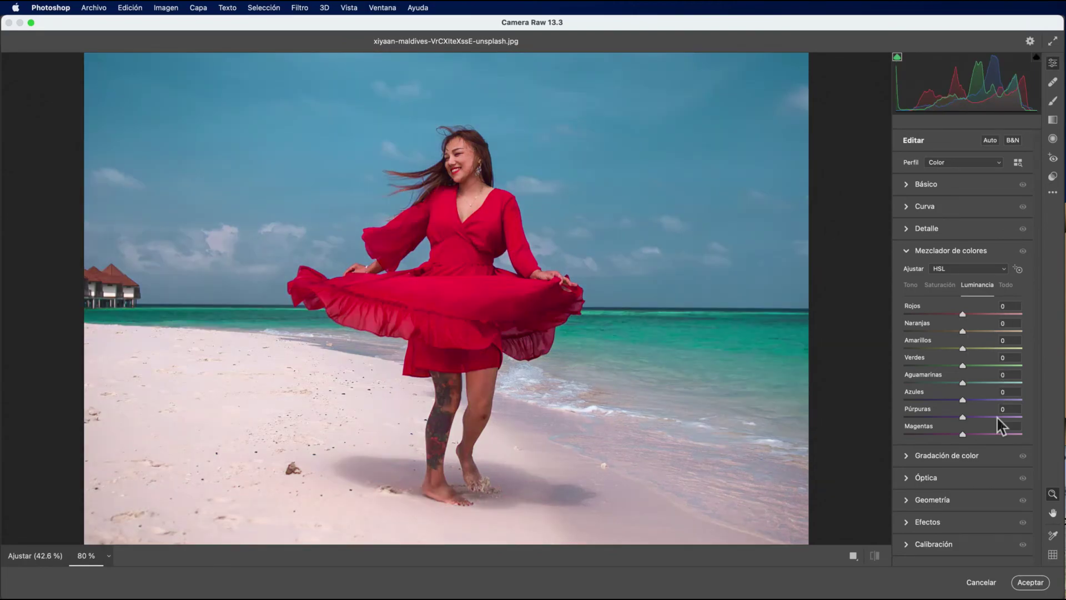
{"action": "key", "text": "backslash"}
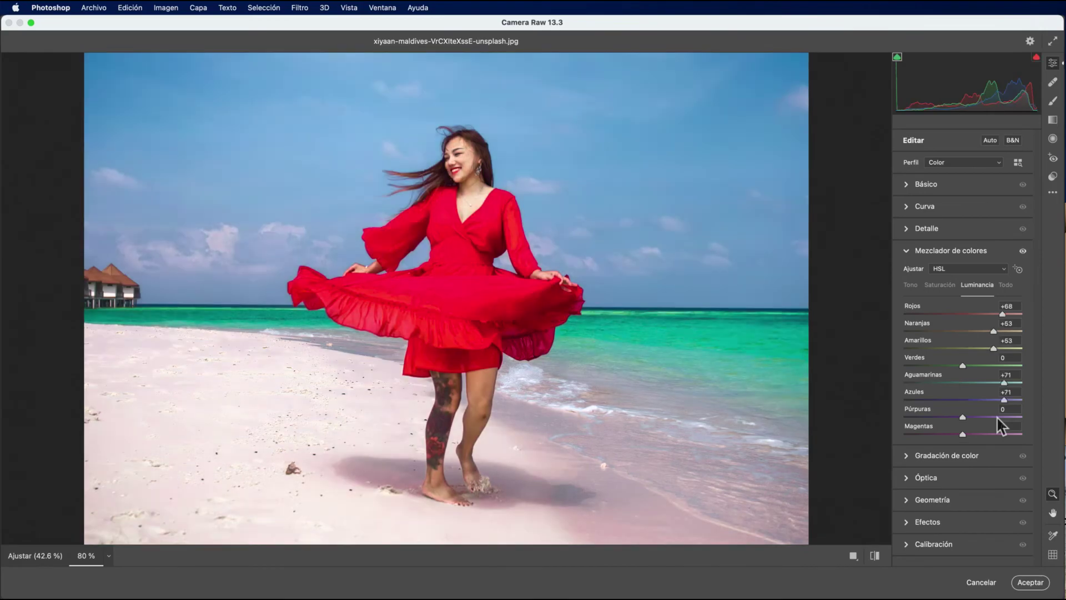